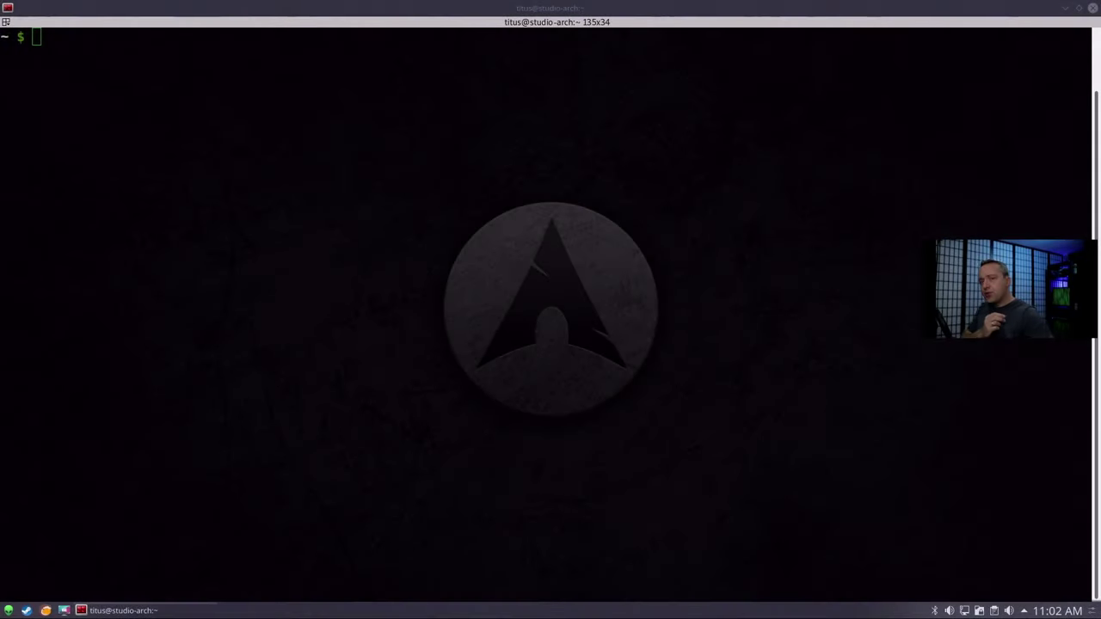
- Rerun 'flatpak search libreoffice' to find version 6.2.5.2 and stage the Flathub install command
left_click(497, 69)
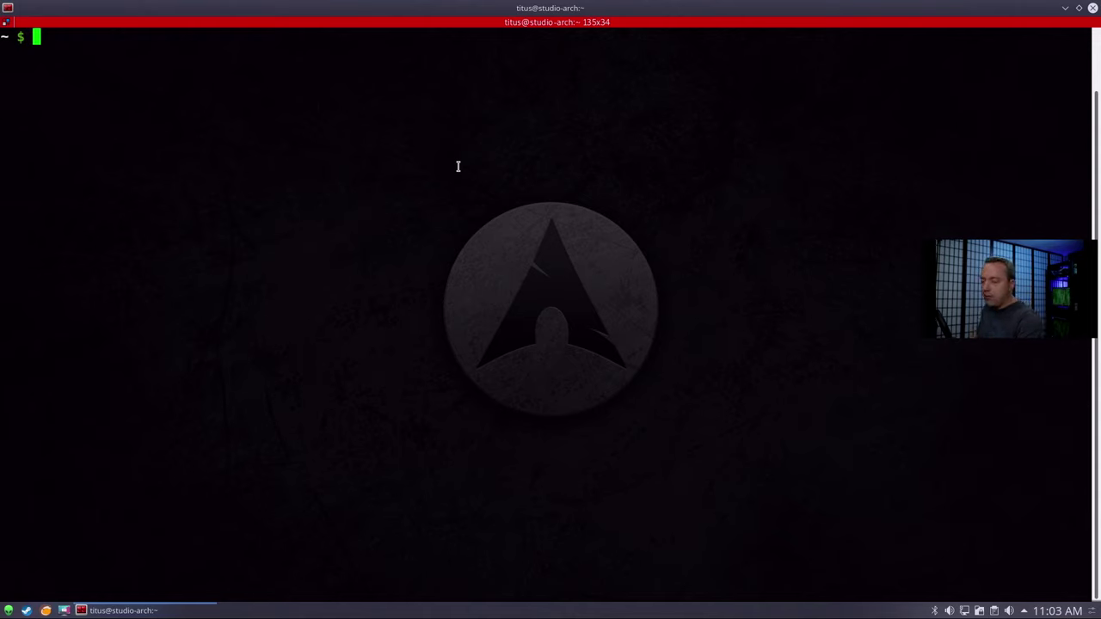
type("clear")
key("Up")
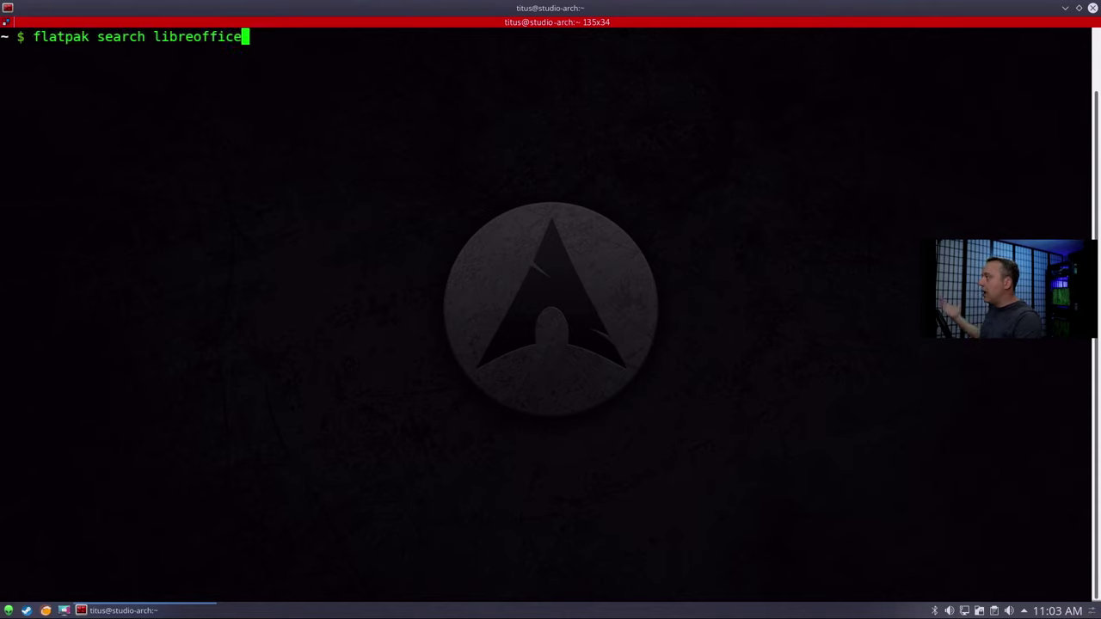
key("Return")
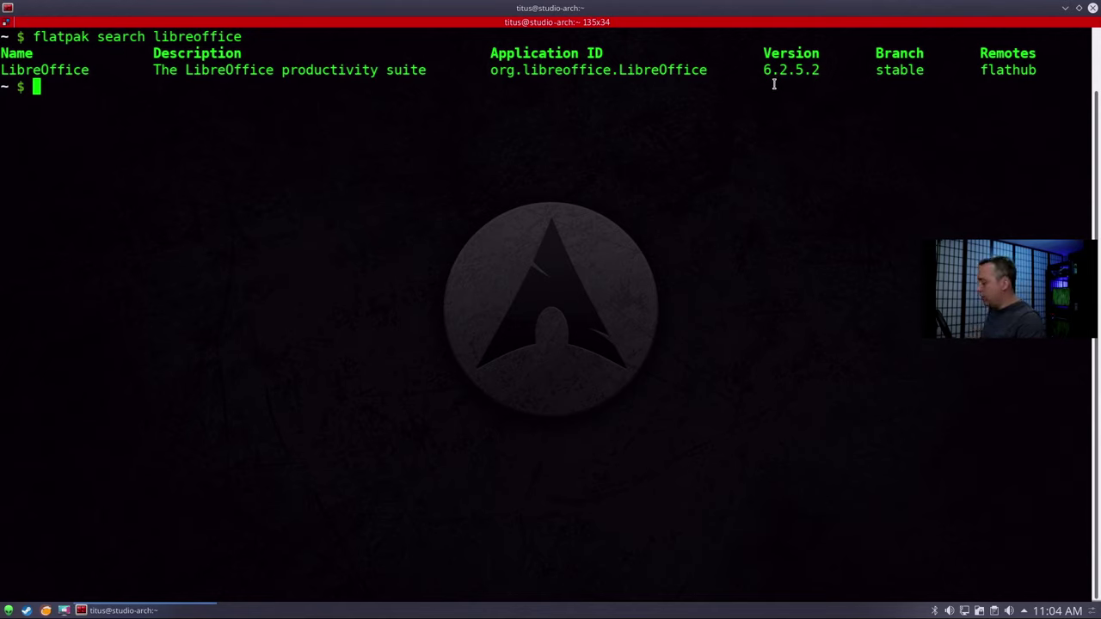
type("flatpak install flathub org.libreoffice.LibreOffice")
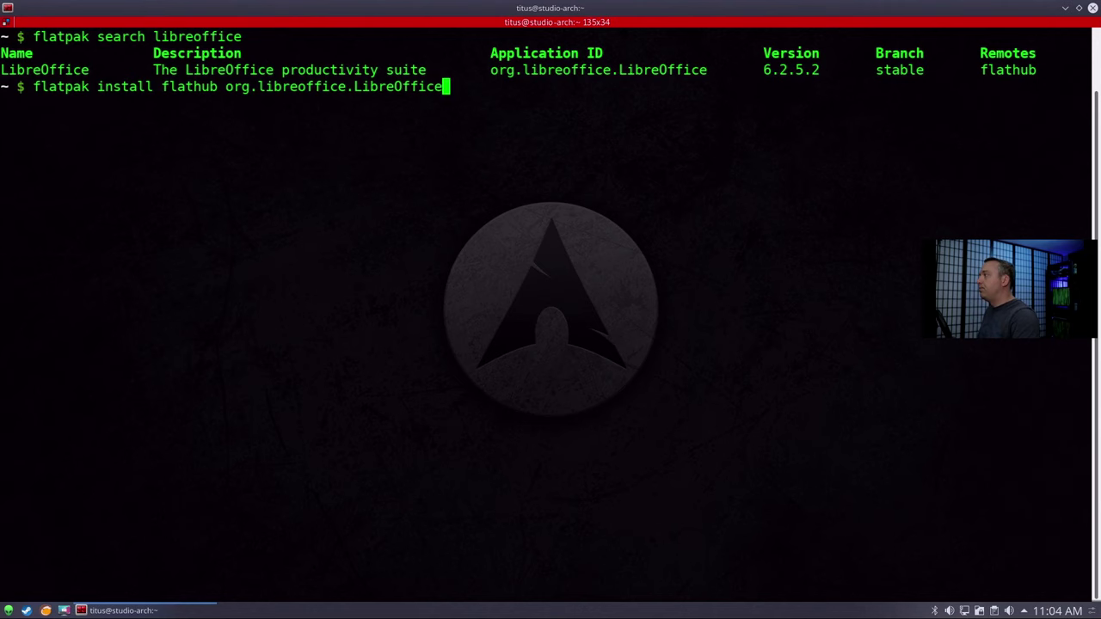
- Install org.libreoffice.LibreOffice and its runtime from Flathub, answering Y to both prompts
key("Return")
type("Y")
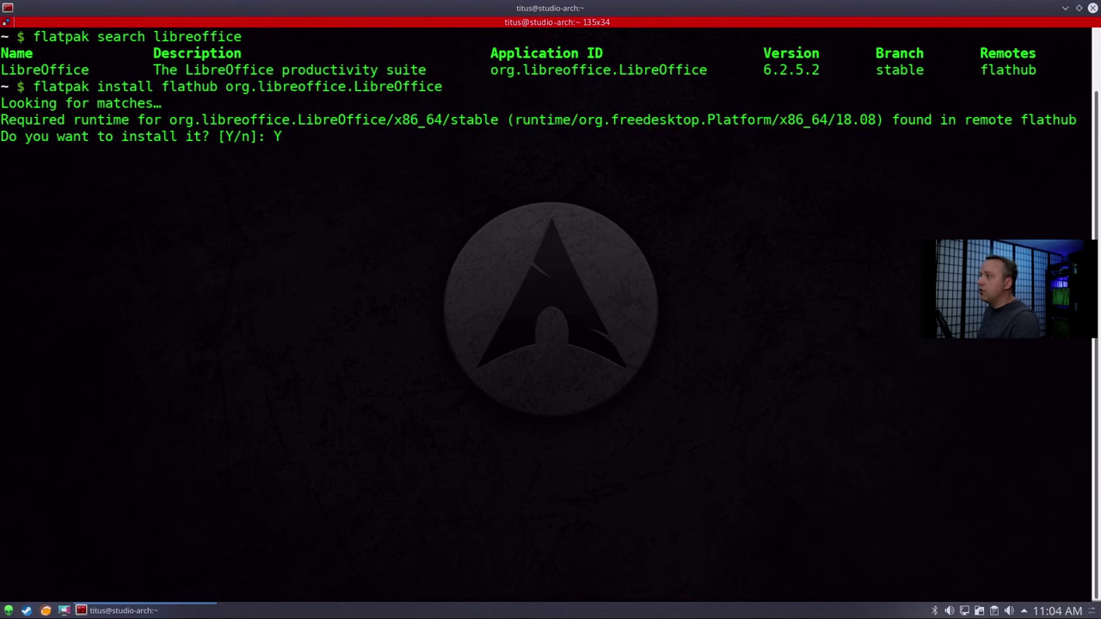
key("Return")
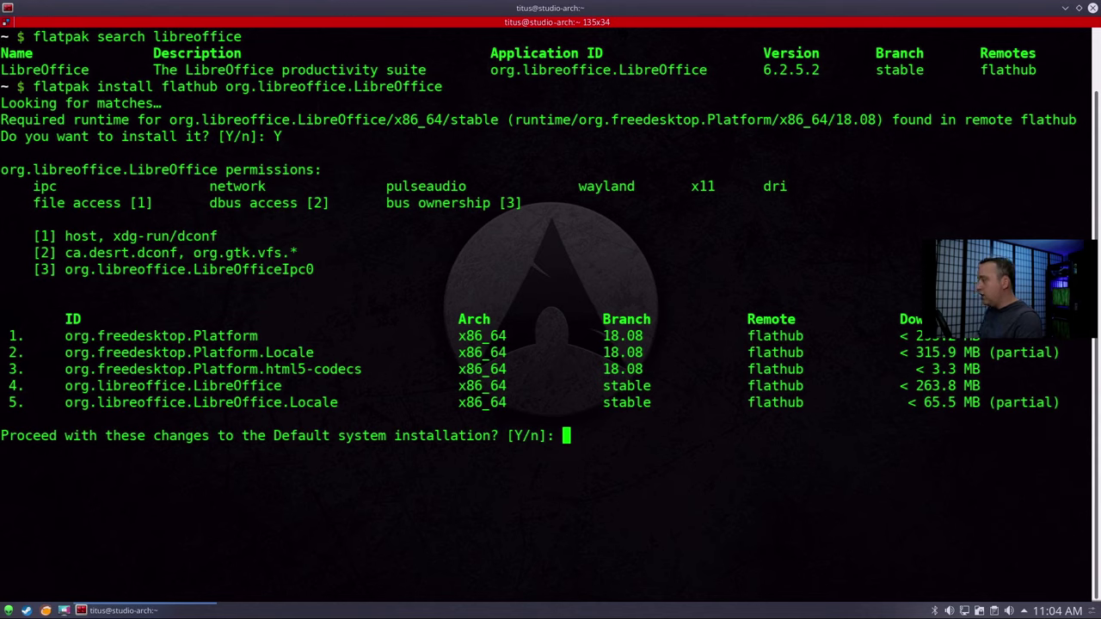
type("Y")
key("Return")
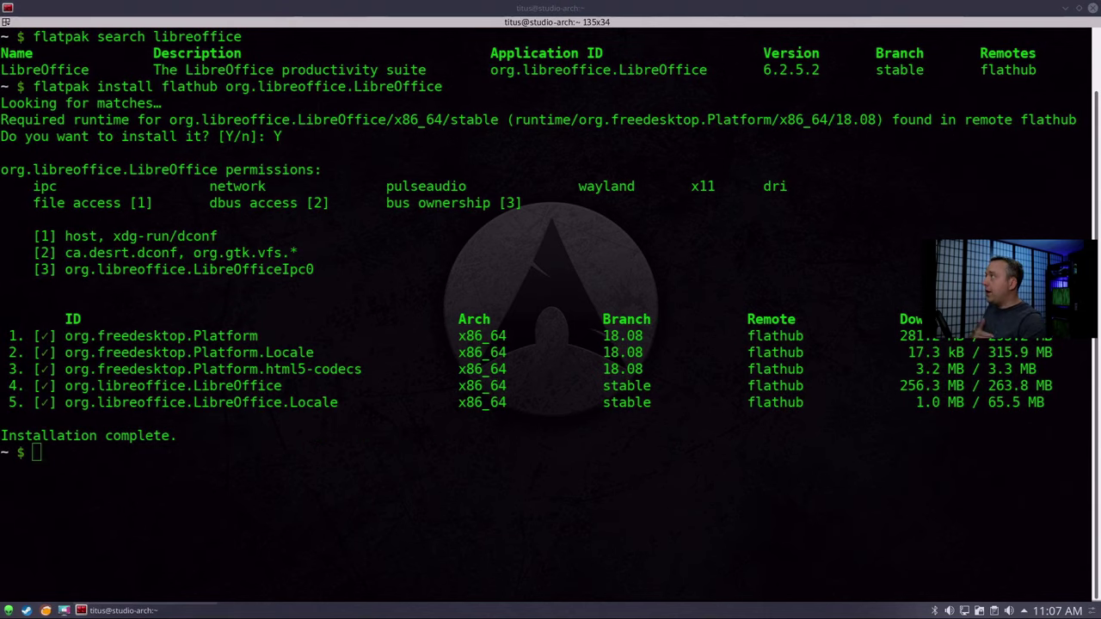
left_click(526, 37)
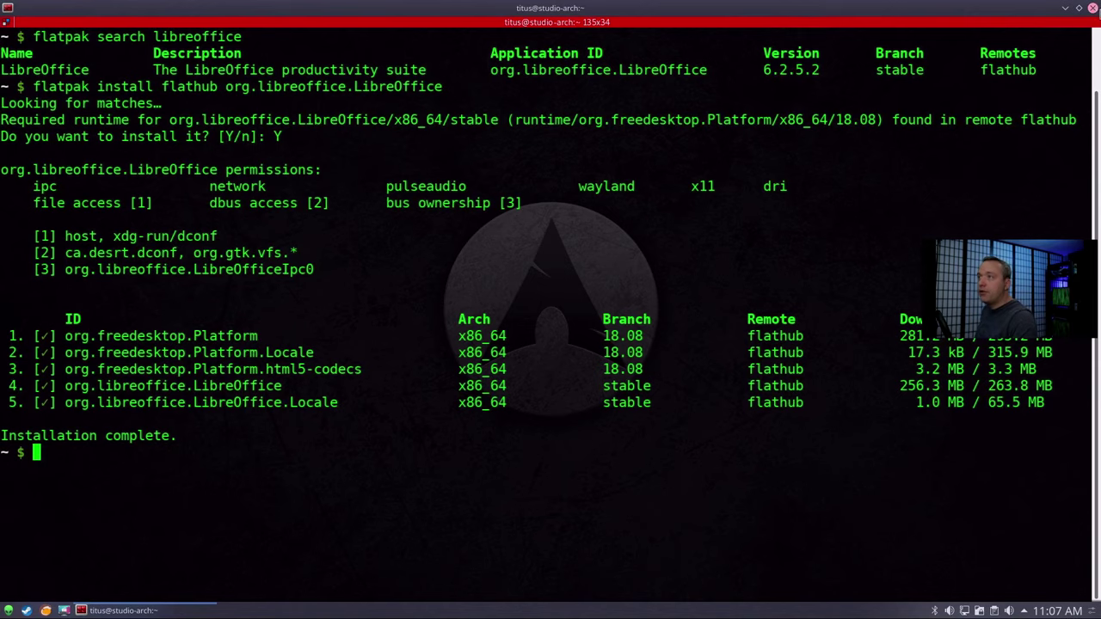
- Close Konsole and launch LibreOffice from the launcher's Office applications
left_click(1093, 8)
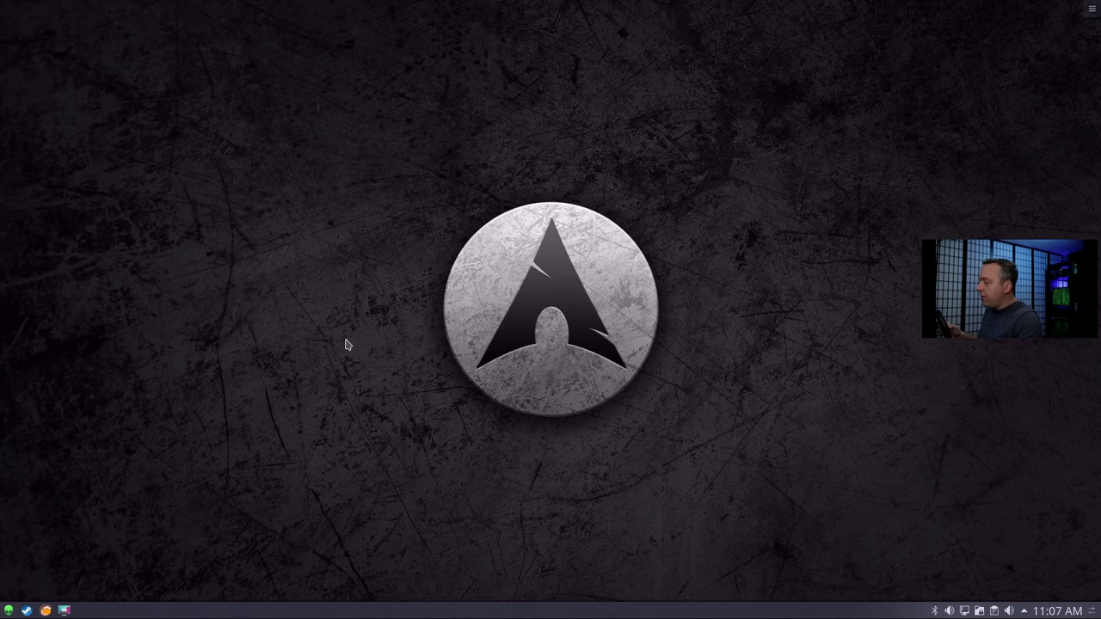
left_click(9, 610)
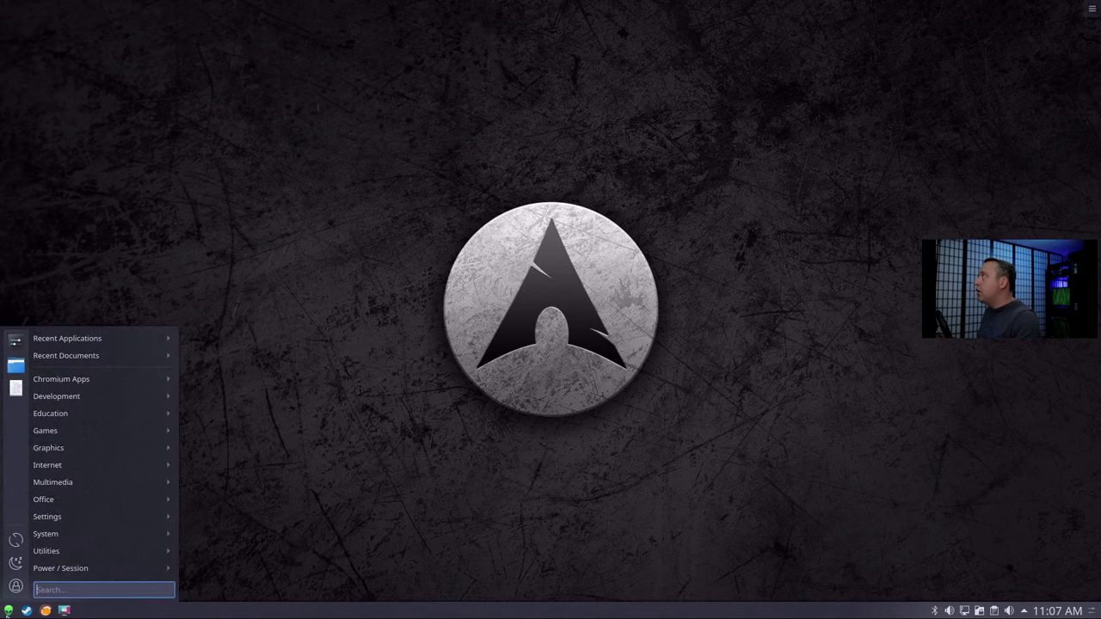
mouse_move(74, 508)
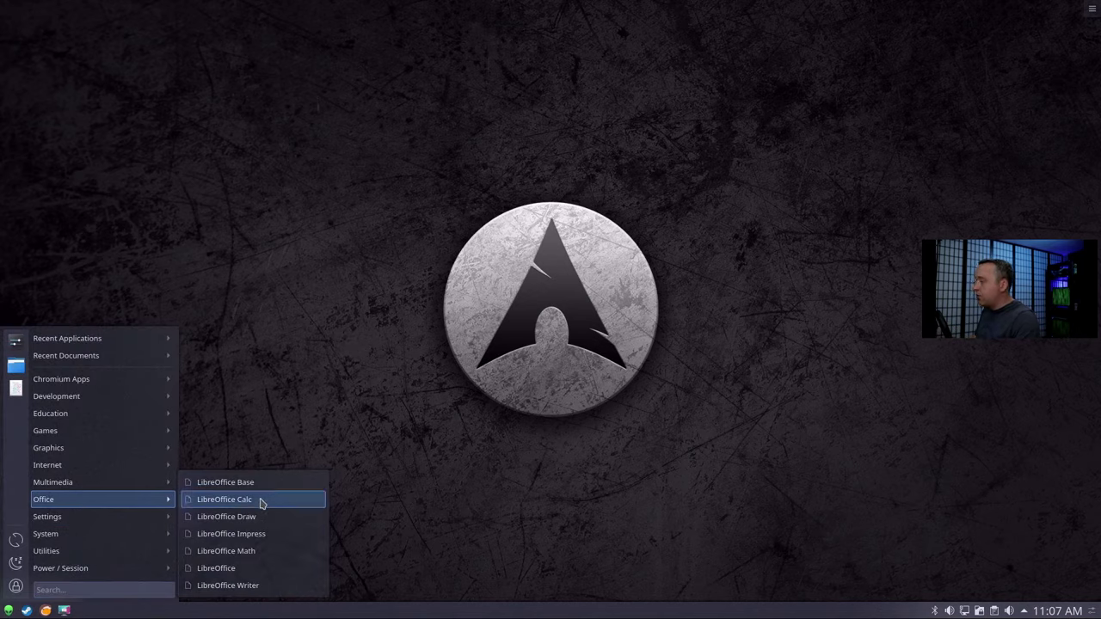
left_click(240, 573)
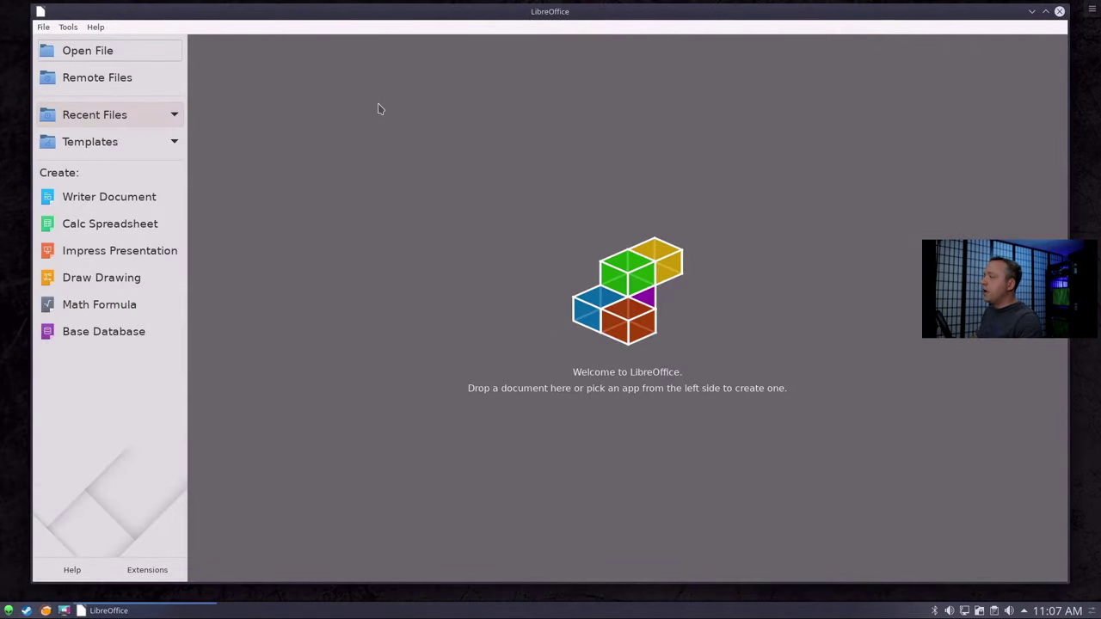
- Enable experimental features under Options > Advanced, apply, and restart LibreOffice
left_click(76, 28)
left_click(96, 86)
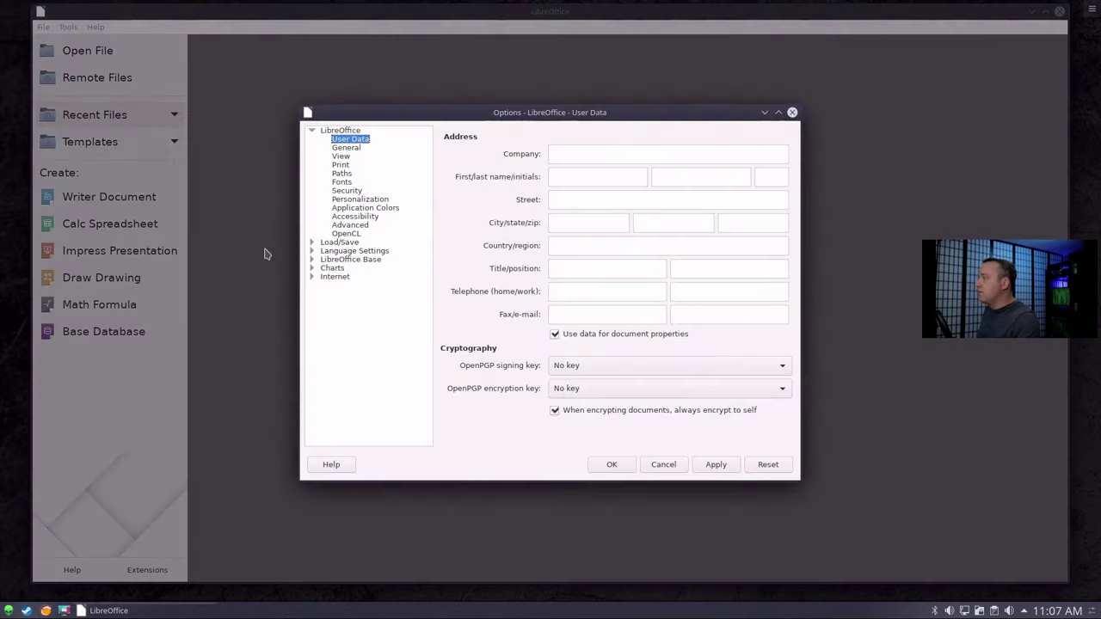
left_click(350, 225)
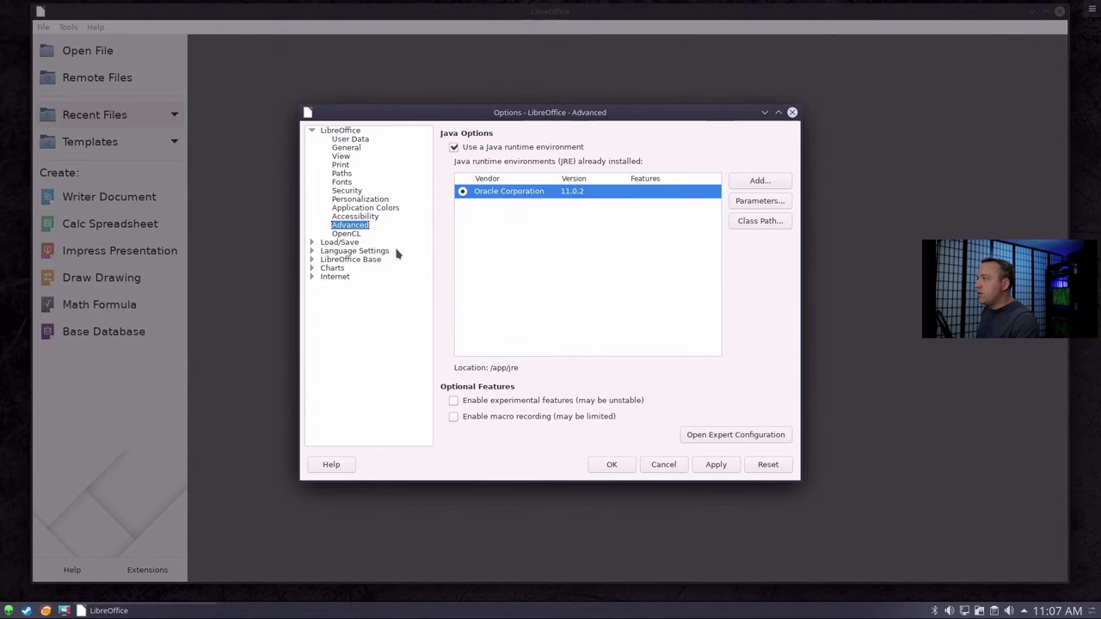
left_click(455, 401)
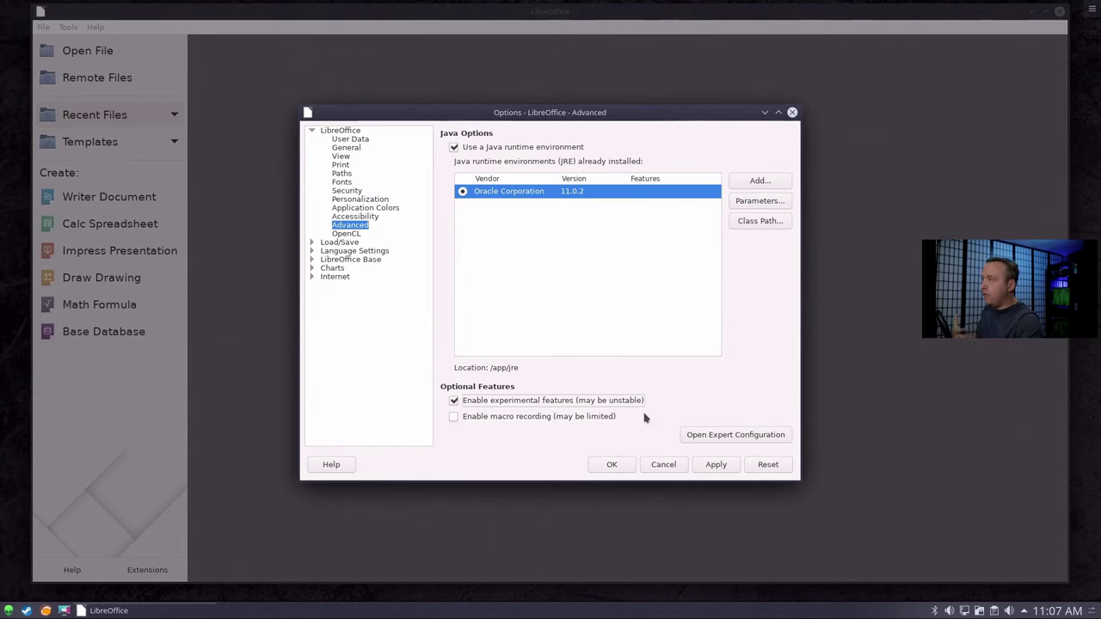
left_click(713, 464)
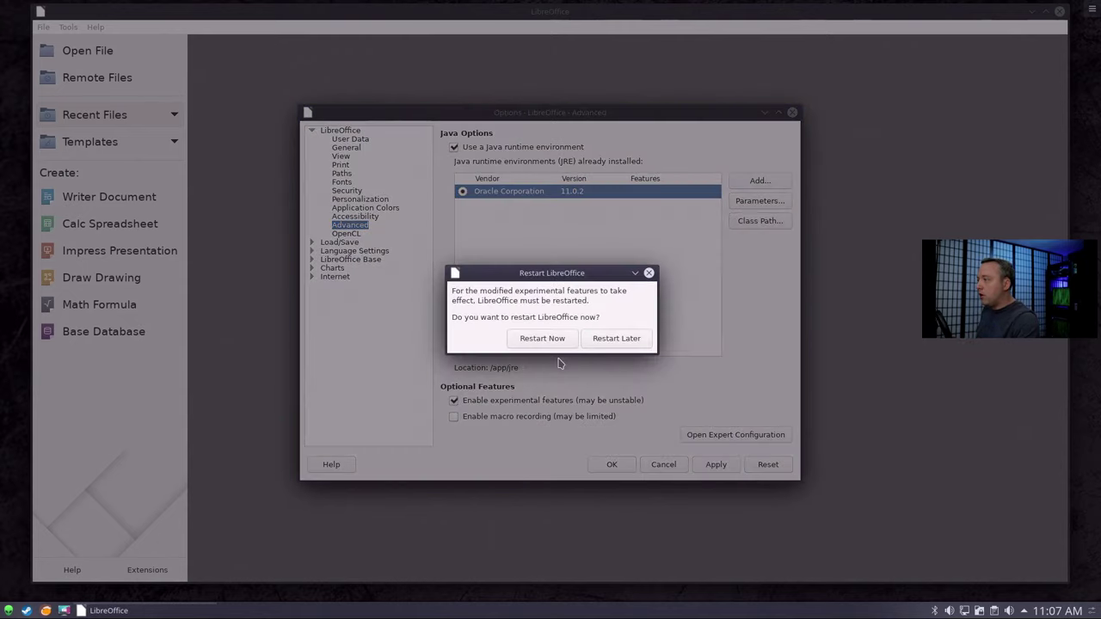
left_click(542, 337)
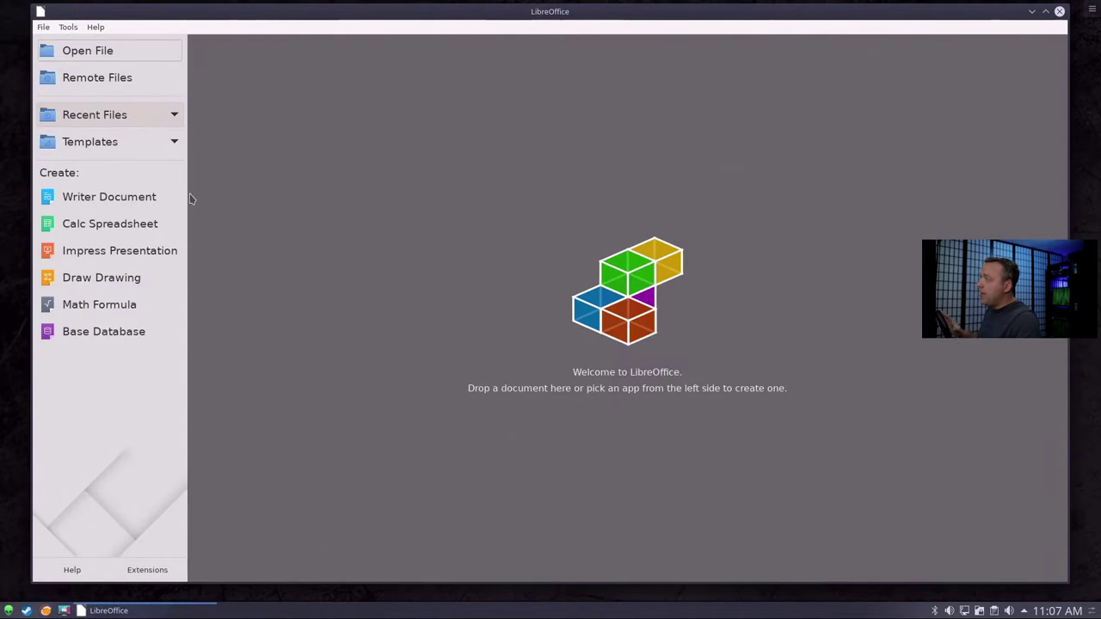
- Create a new Writer document from the Start Center and select the Liberation Serif font box
left_click(111, 200)
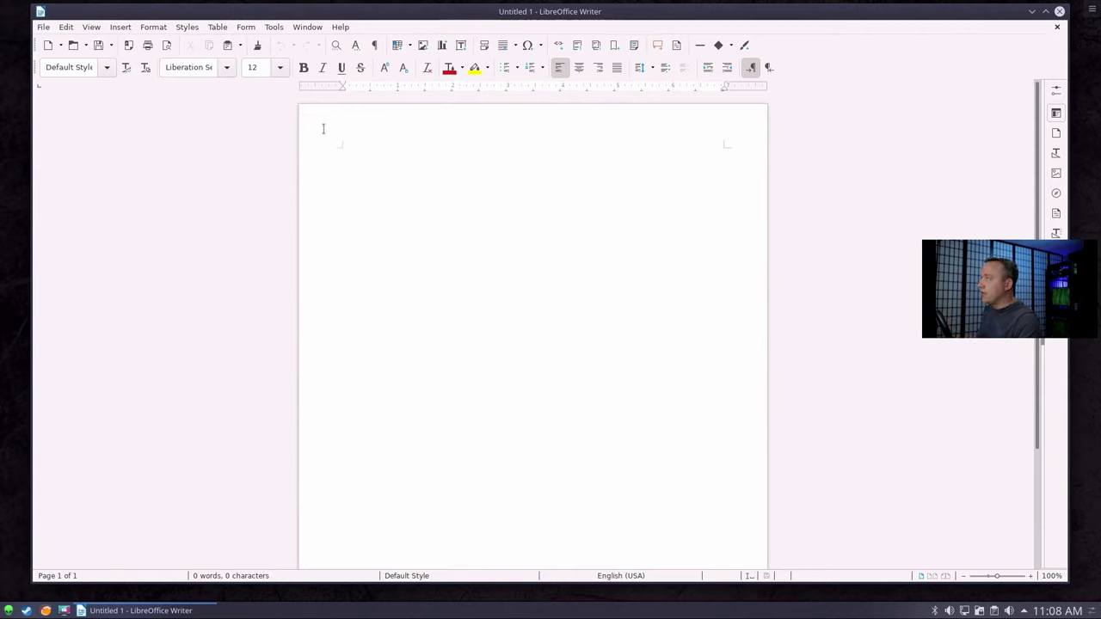
left_click(192, 68)
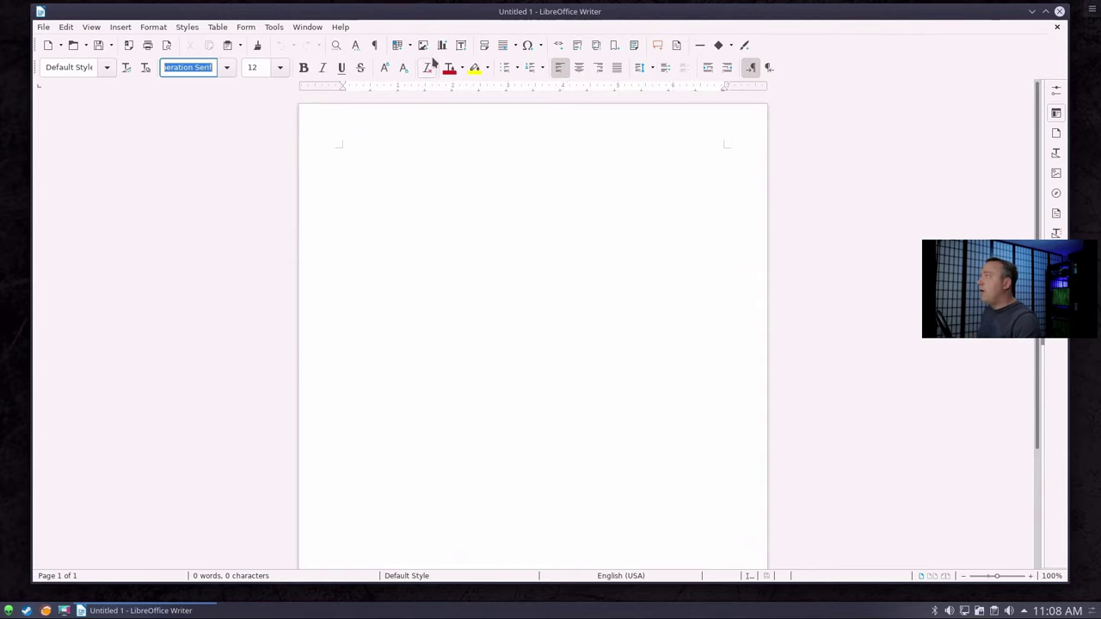
- Switch View > User Interface to Contextual groups, then briefly check the Edit menu
left_click(93, 28)
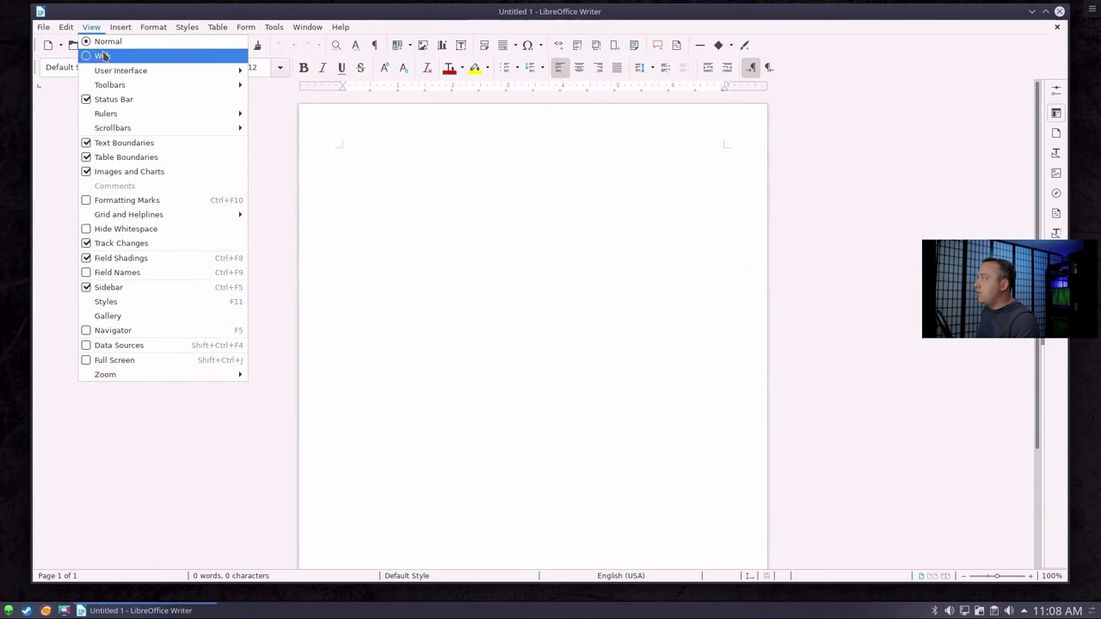
mouse_move(197, 71)
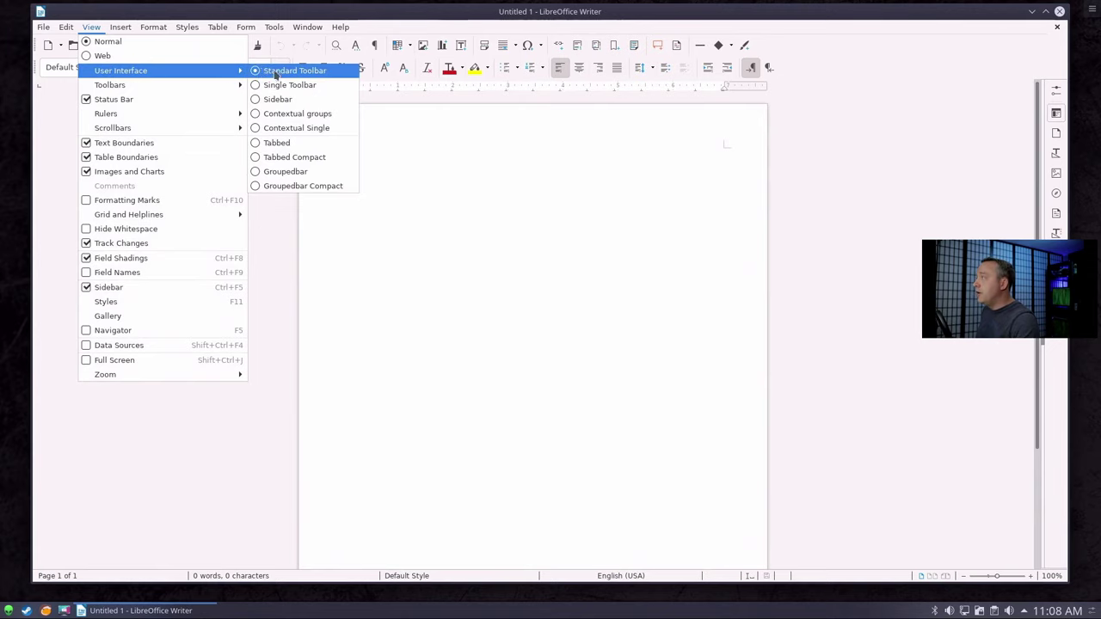
left_click(268, 117)
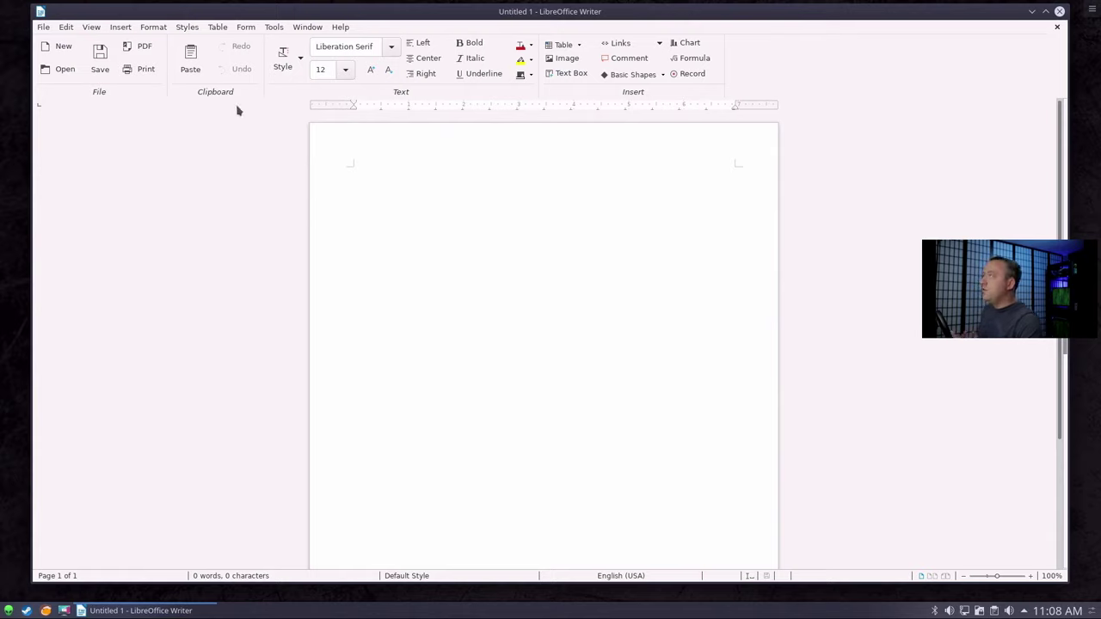
left_click(66, 27)
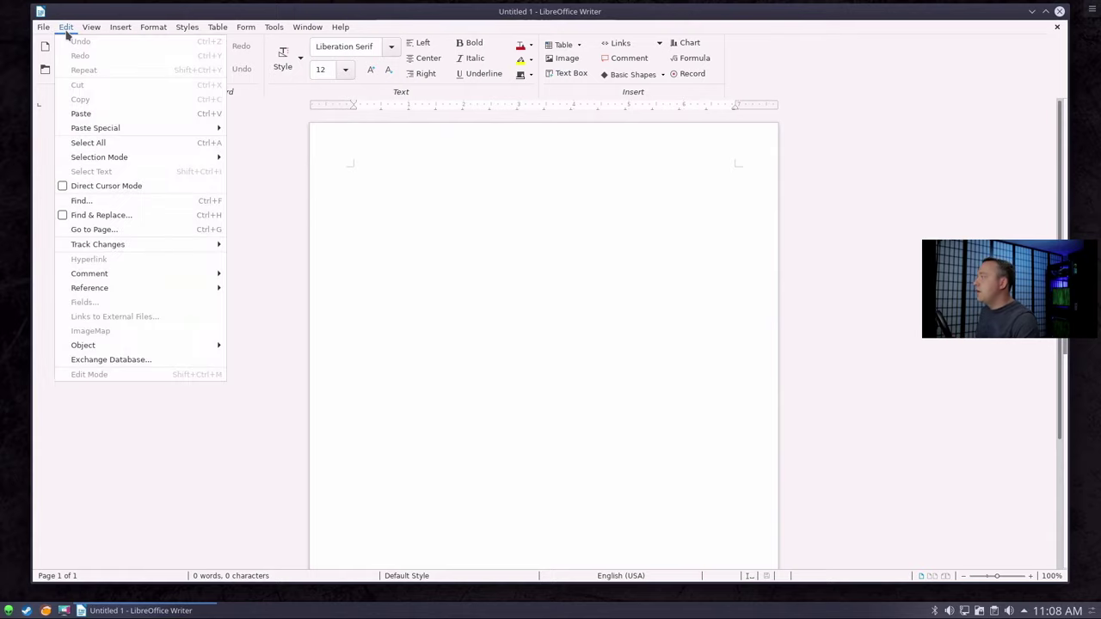
key("Escape")
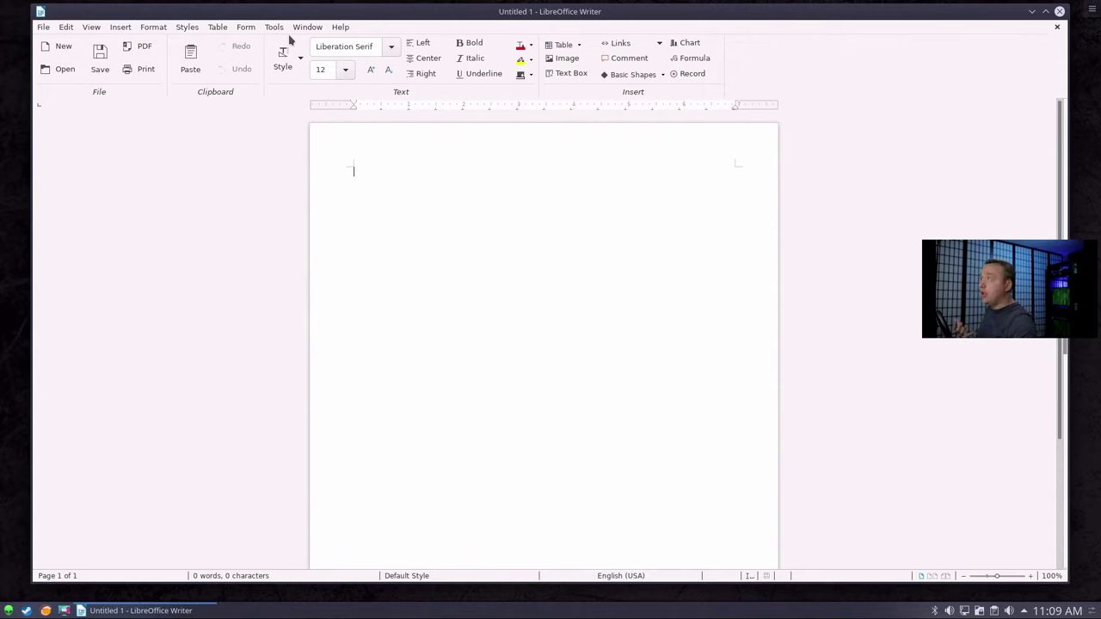
- Apply the Gray preinstalled theme in Options > Personalization and close the dialog
left_click(275, 27)
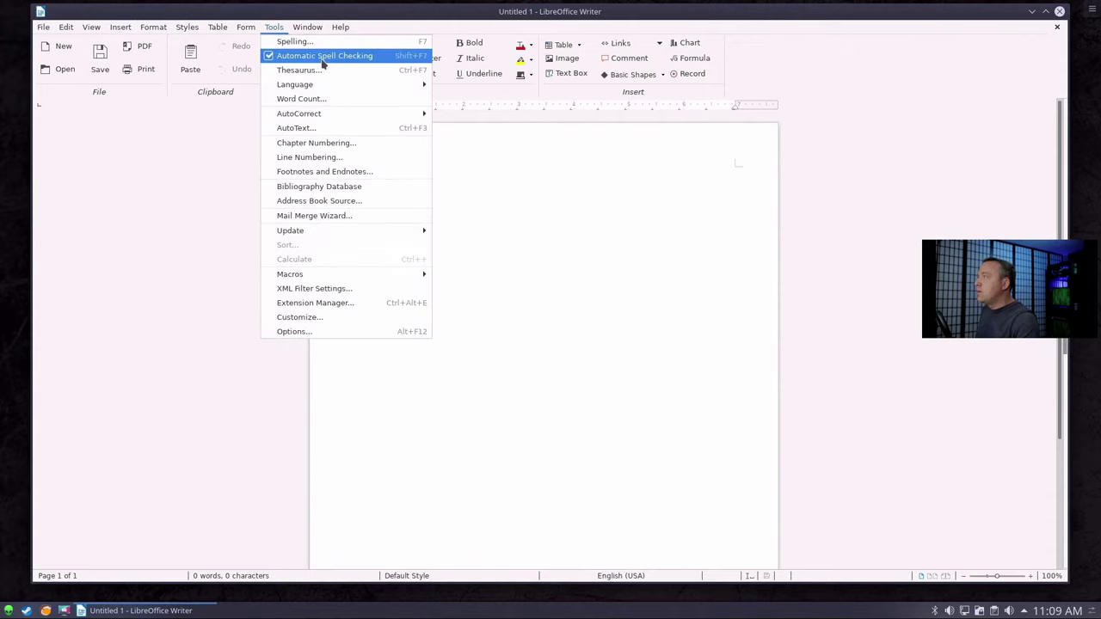
left_click(310, 332)
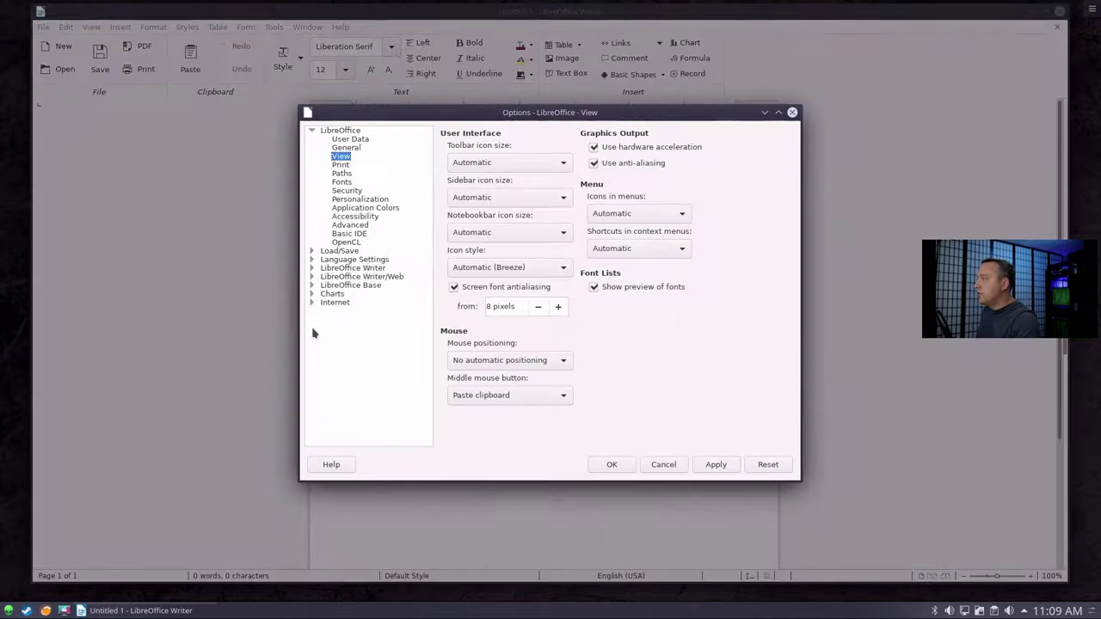
left_click(357, 200)
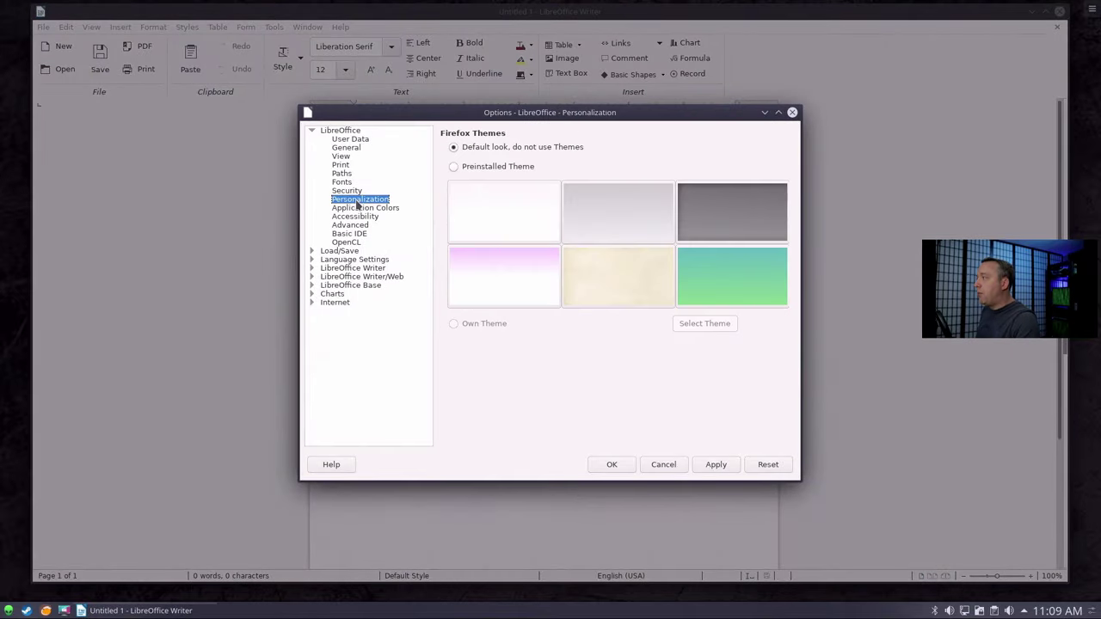
left_click(454, 167)
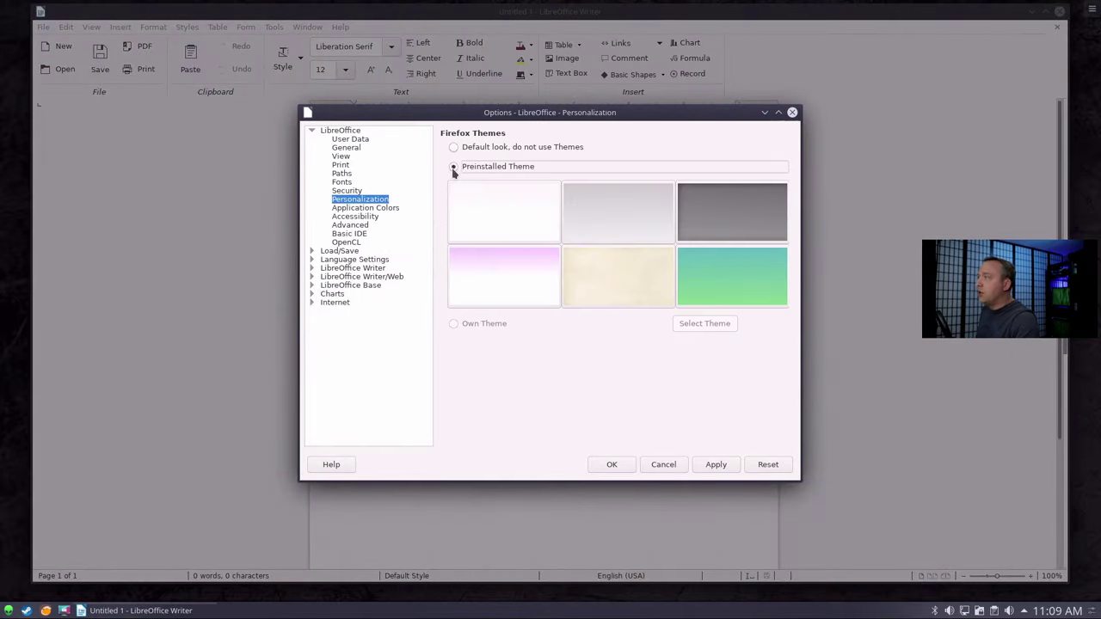
left_click(615, 214)
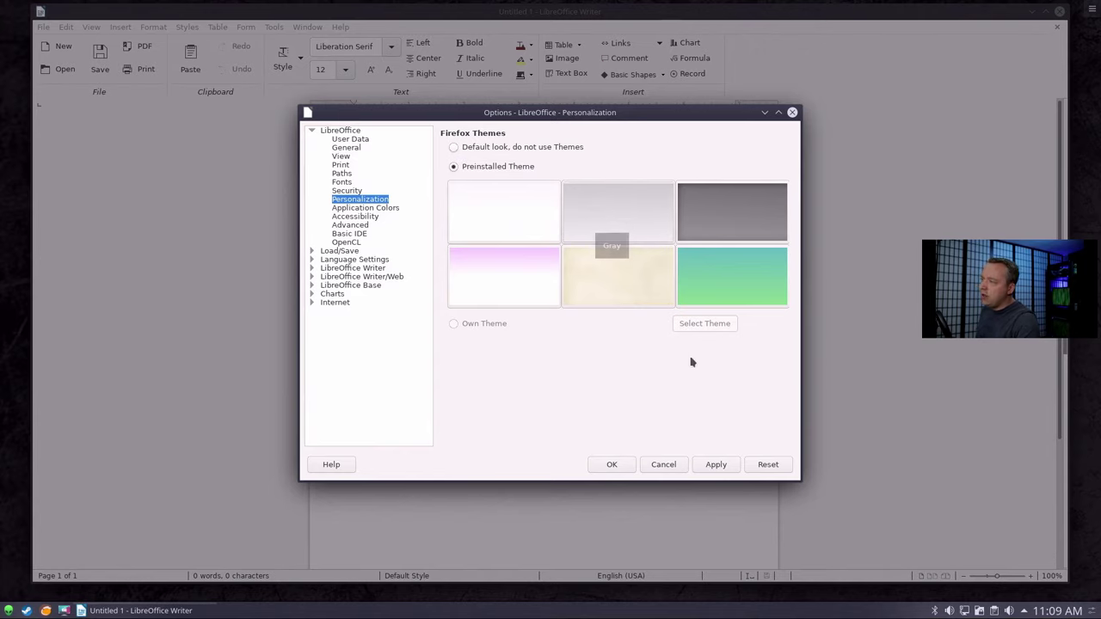
left_click(723, 466)
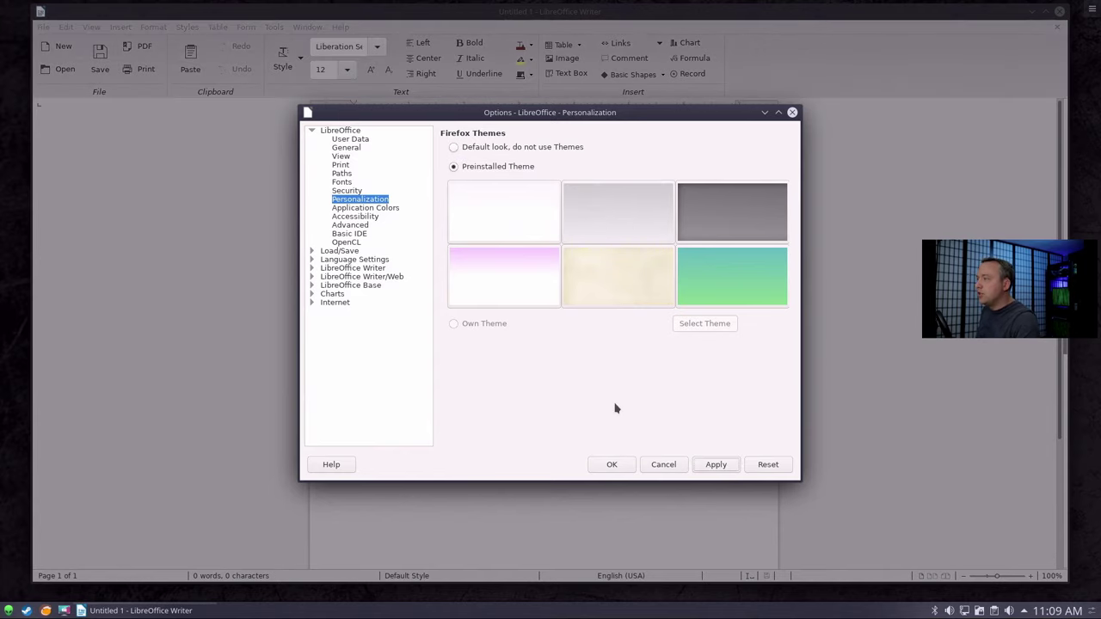
left_click(611, 464)
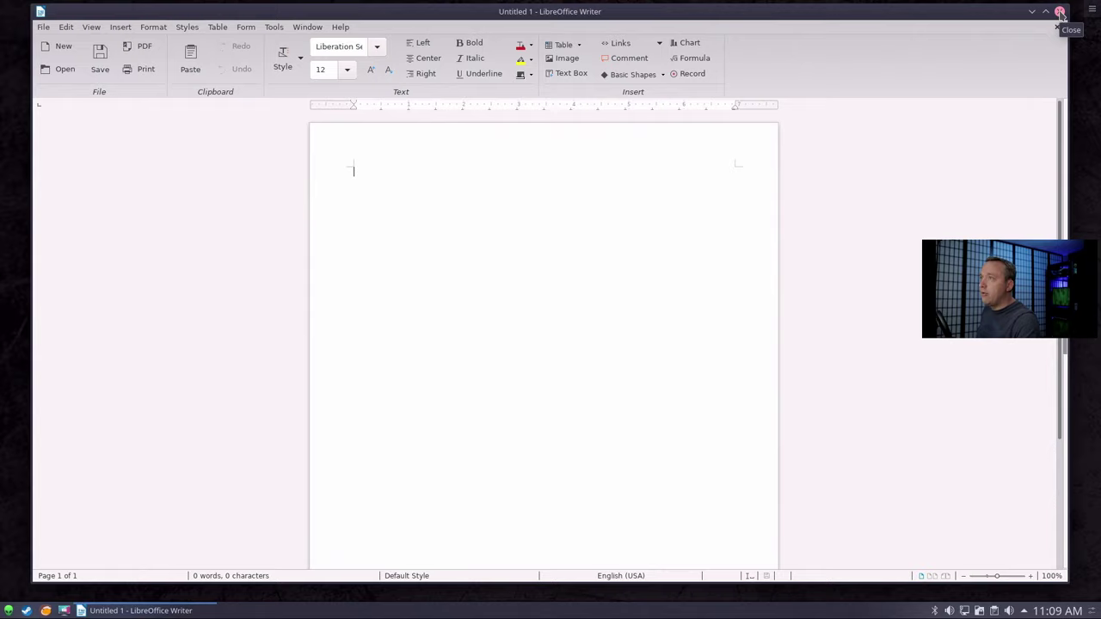
- Close Writer, open a maximized terminal, and try installing ttf-mscorefonts-installer with yay
left_click(1060, 11)
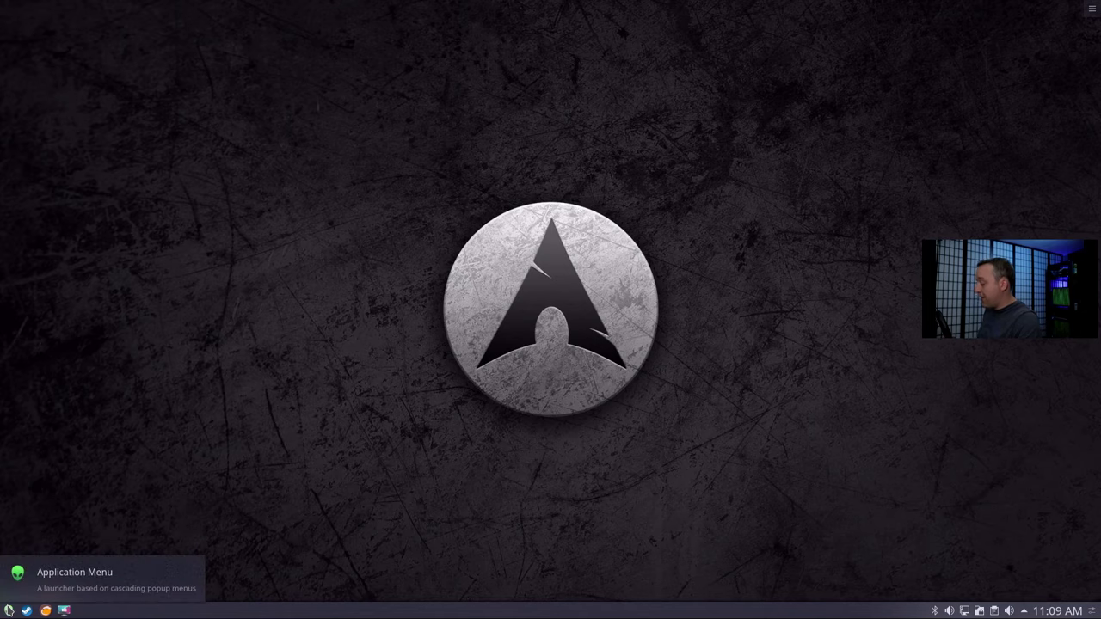
key("ctrl+alt+t")
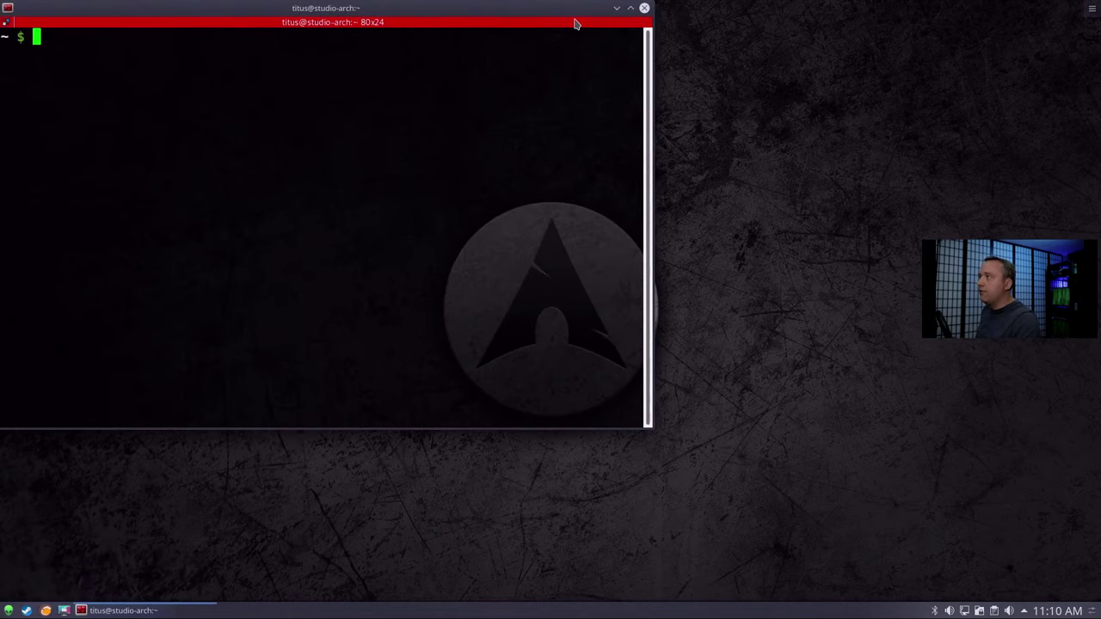
left_click(631, 7)
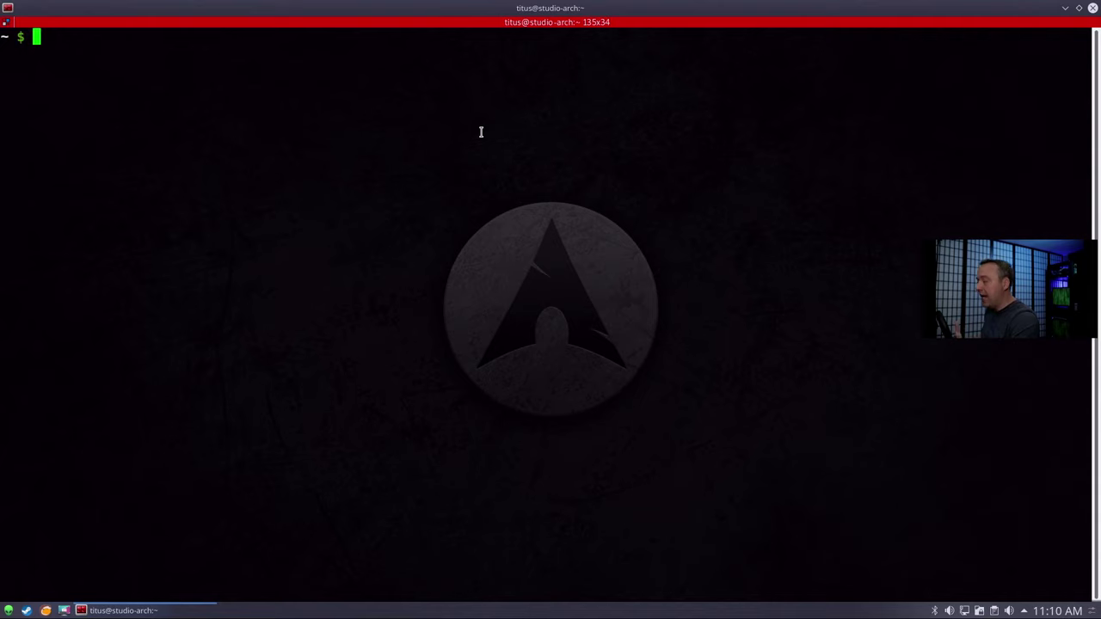
type("yay ")
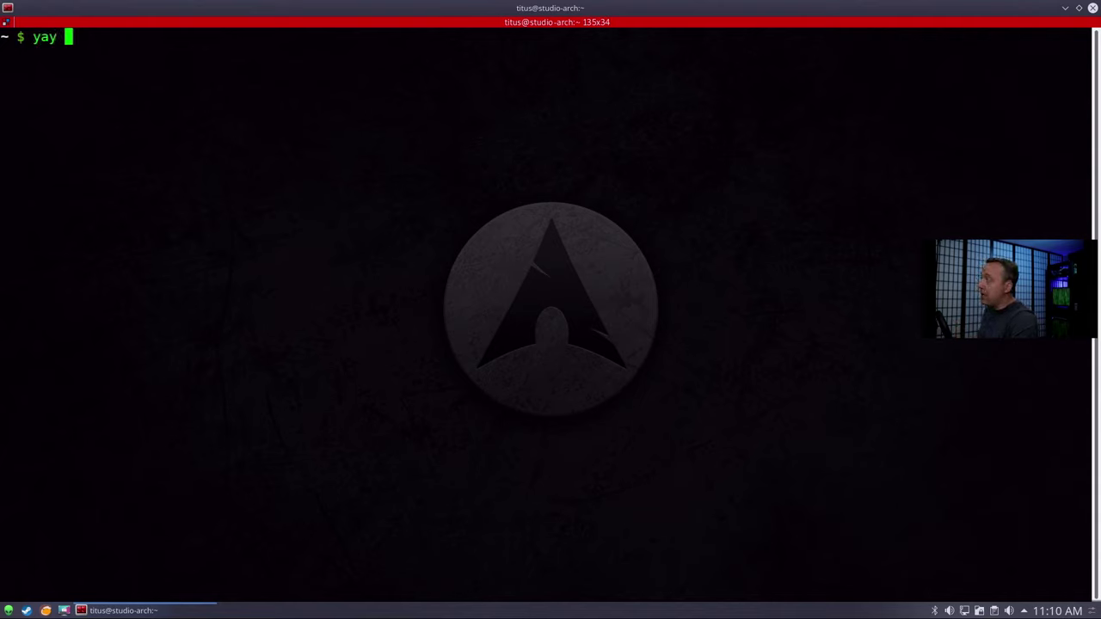
type("-S")
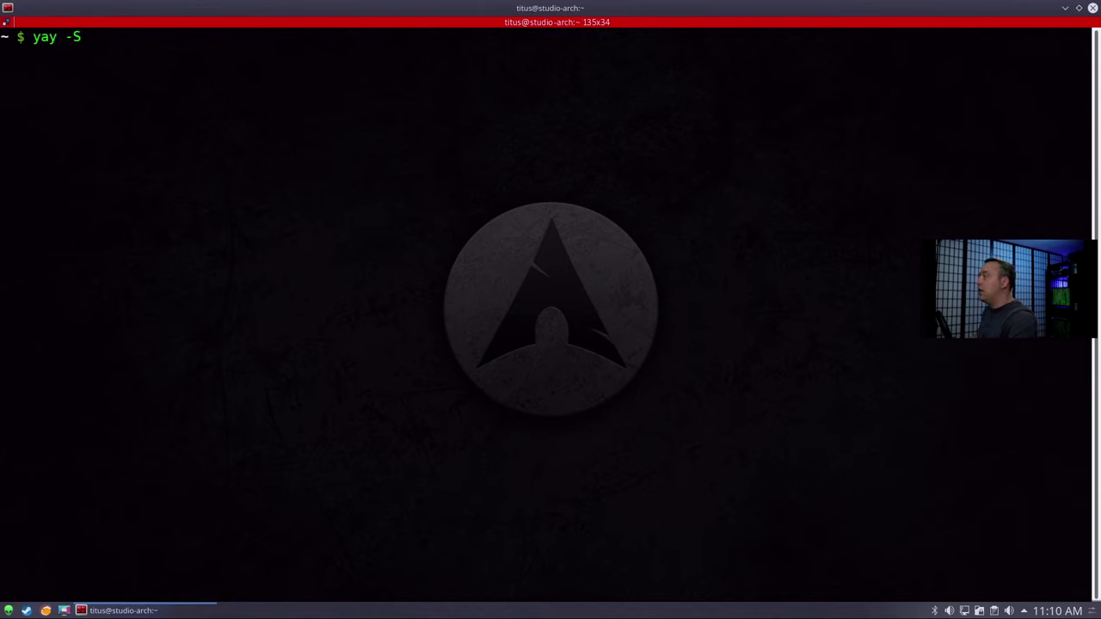
type("ttf-mscorefonts-")
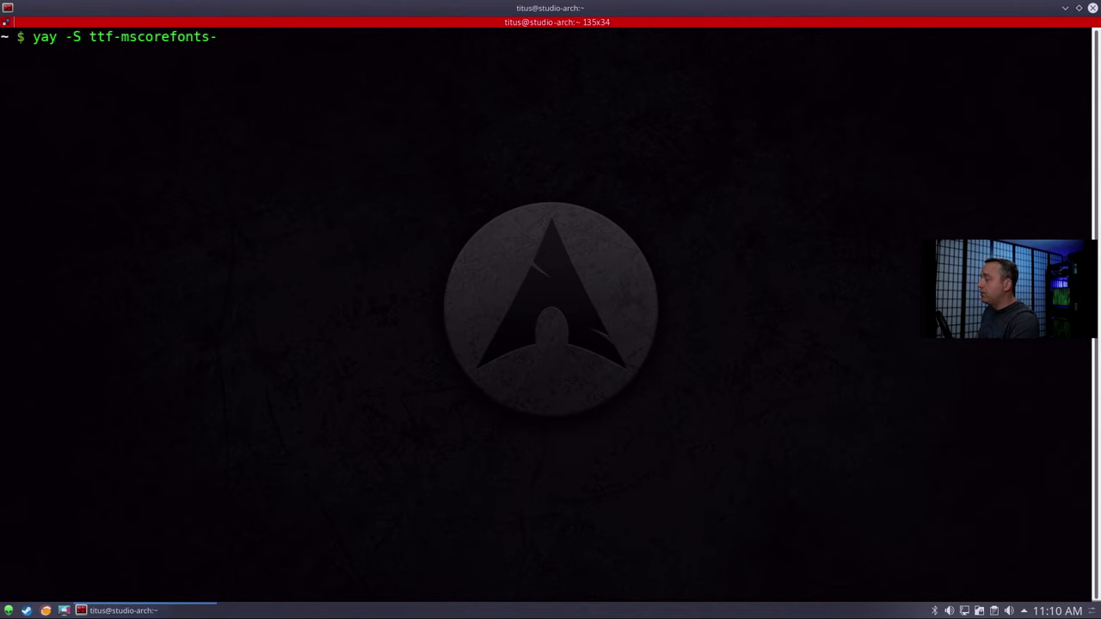
type("installer")
key("Return")
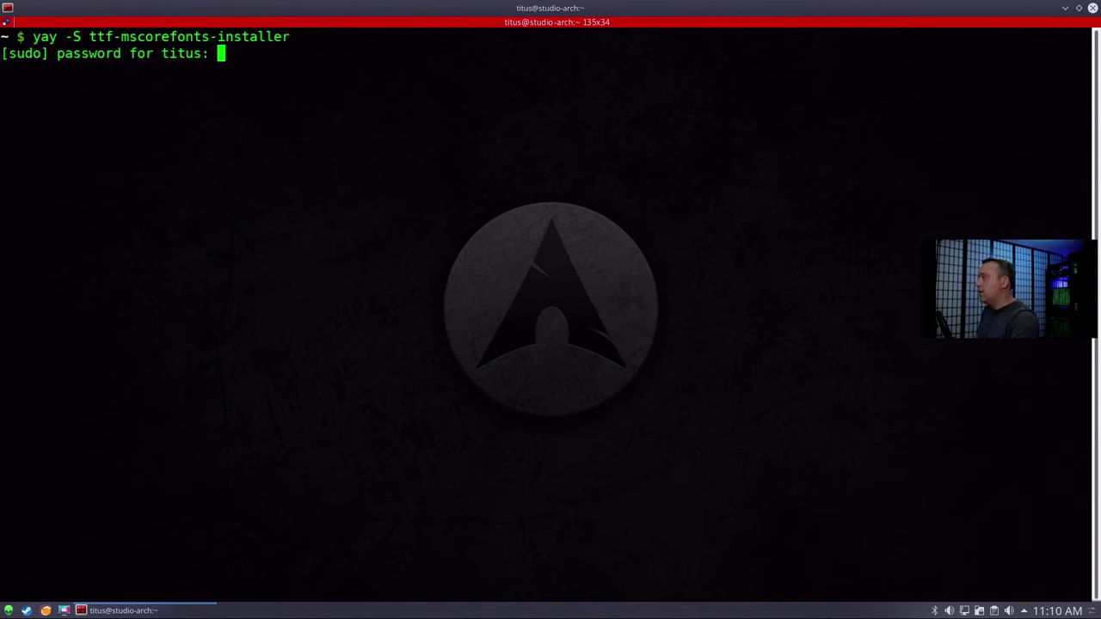
key("Return")
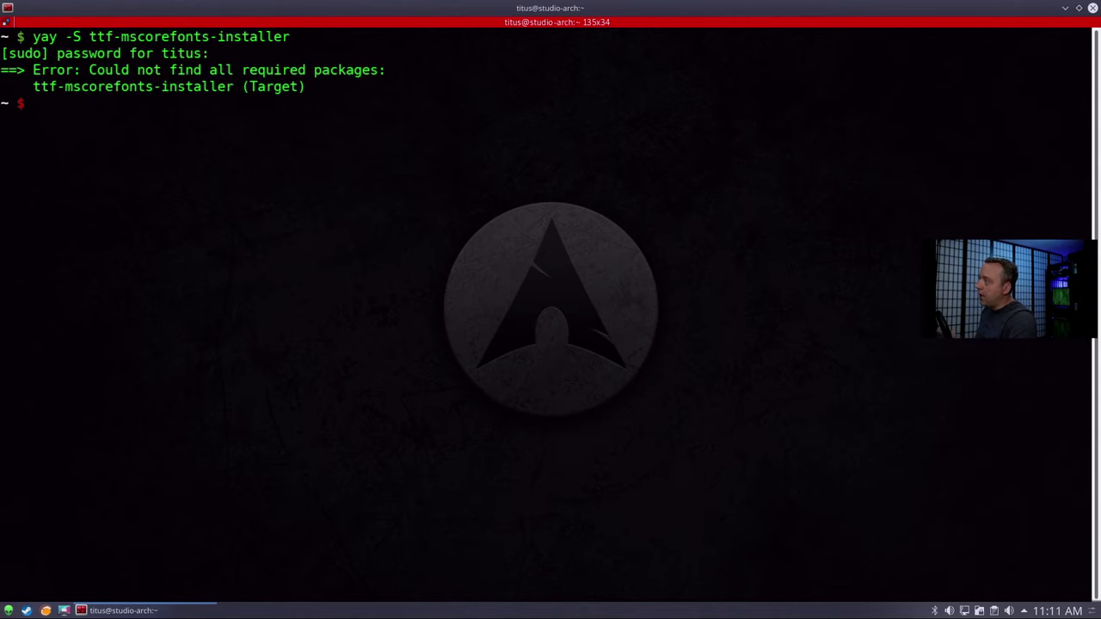
- Retry as ttf-mscorefonts, then install the ttf-ms-fonts package with yay -S
key("Up")
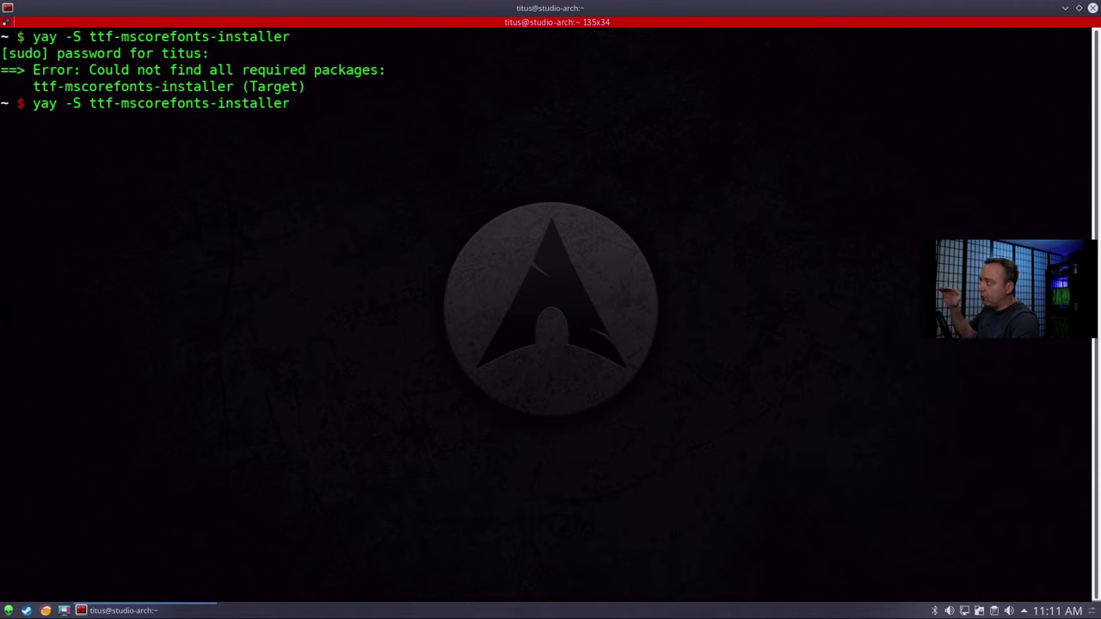
key("BackSpace")
key("BackSpace")
key("BackSpace")
key("BackSpace")
key("BackSpace")
key("BackSpace")
key("BackSpace")
key("BackSpace")
key("BackSpace")
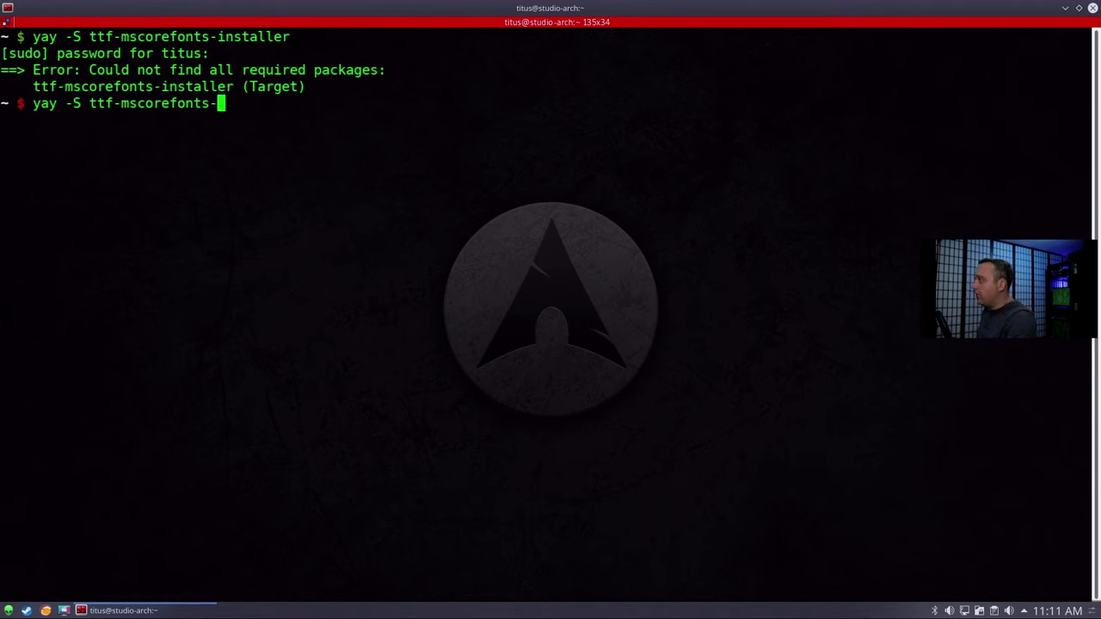
key("BackSpace")
key("Return")
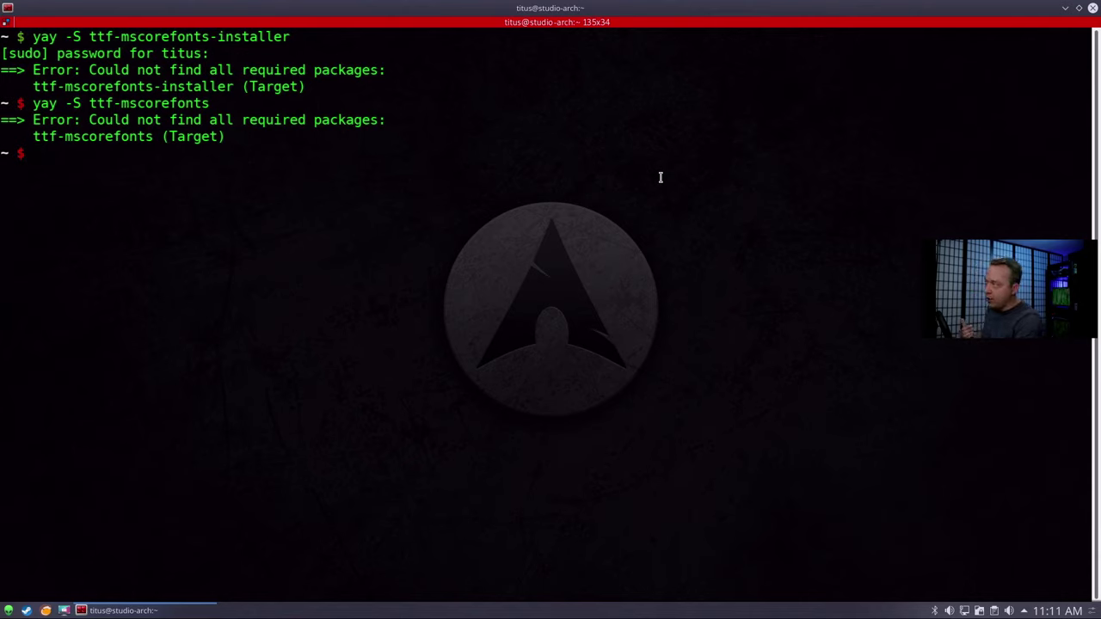
type("yay ")
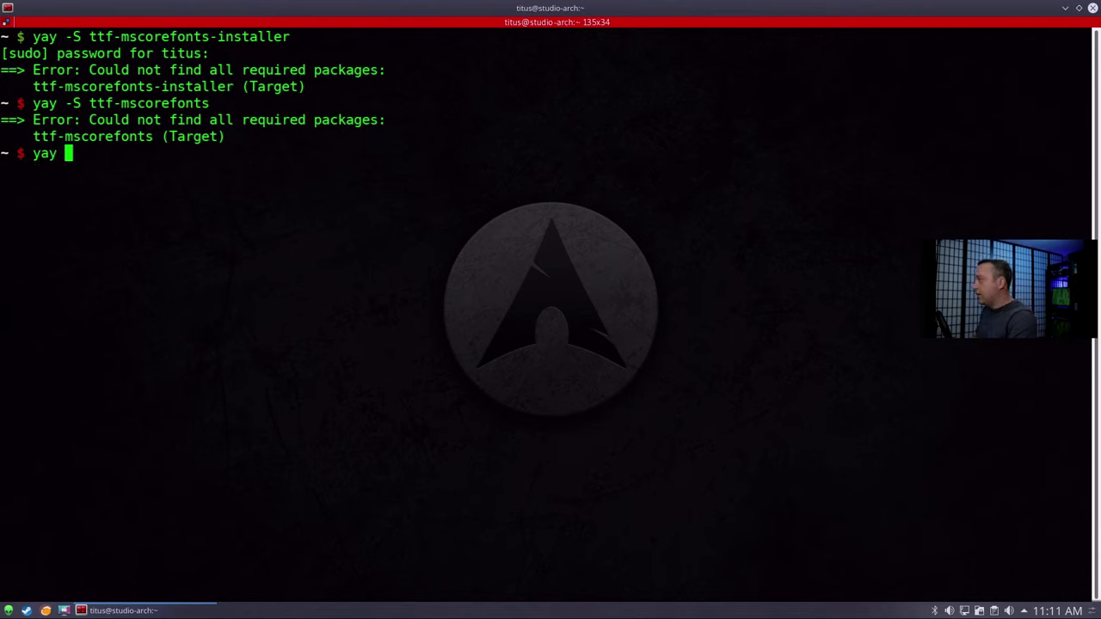
type("-S t")
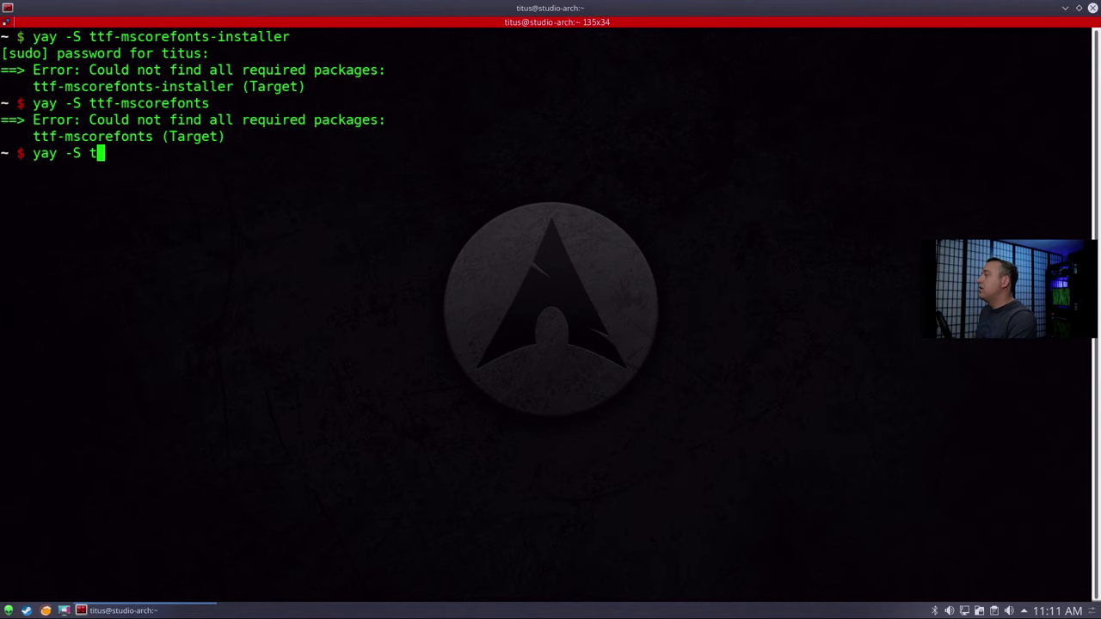
type("t--")
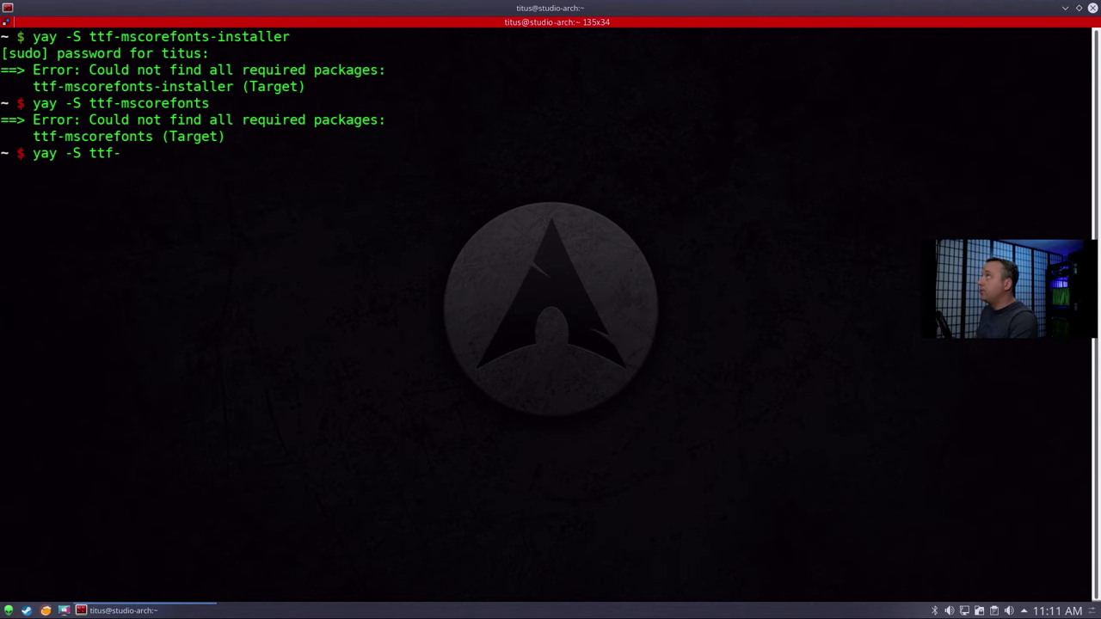
type("ms-fonts")
key("Return")
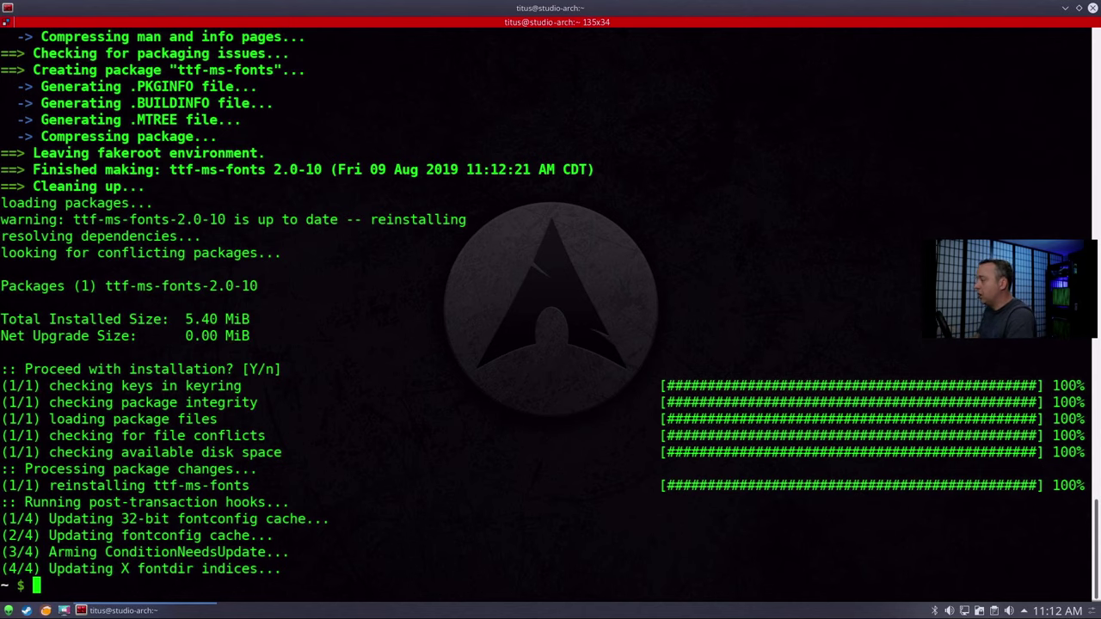
- Install ttf-vista-fonts with yay accepting every default, then exit the terminal
type("yay -S ttf-vista-fonts")
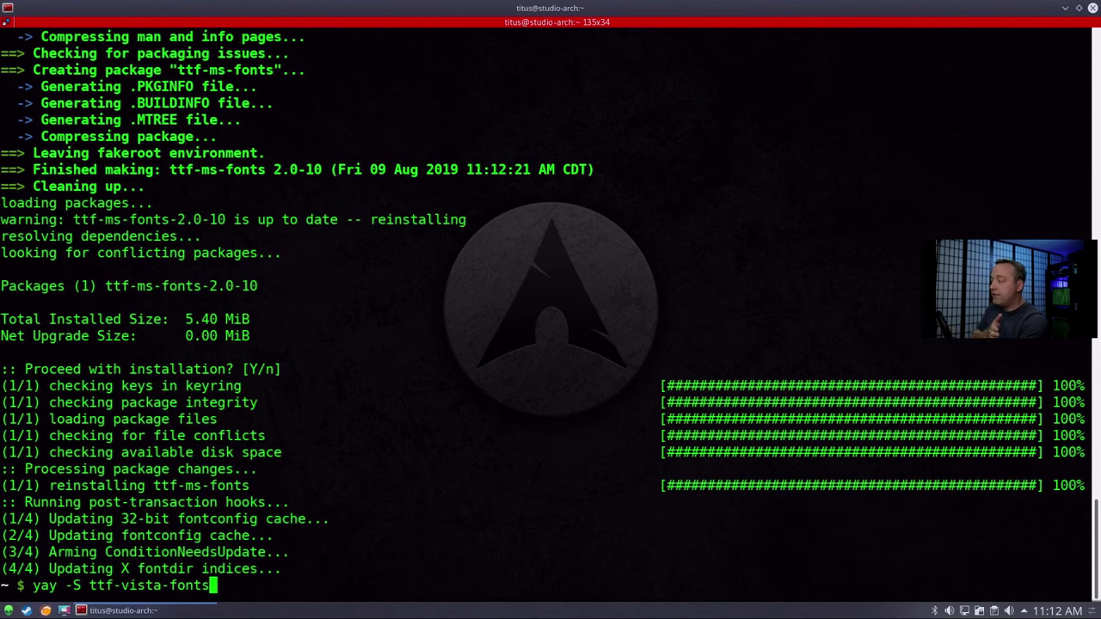
key("Return")
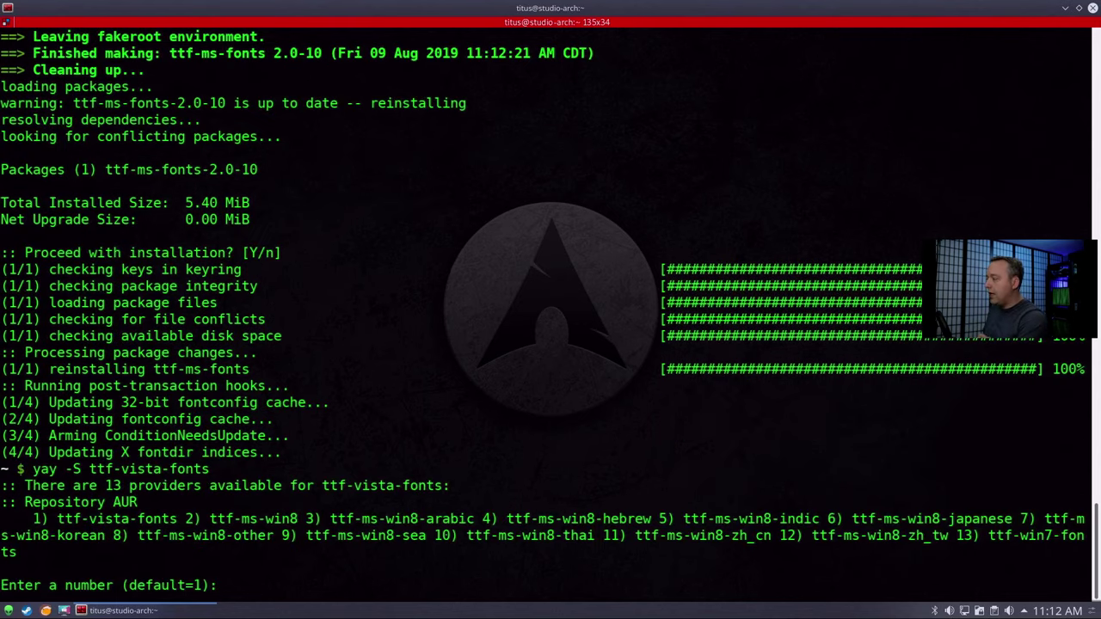
key("Return")
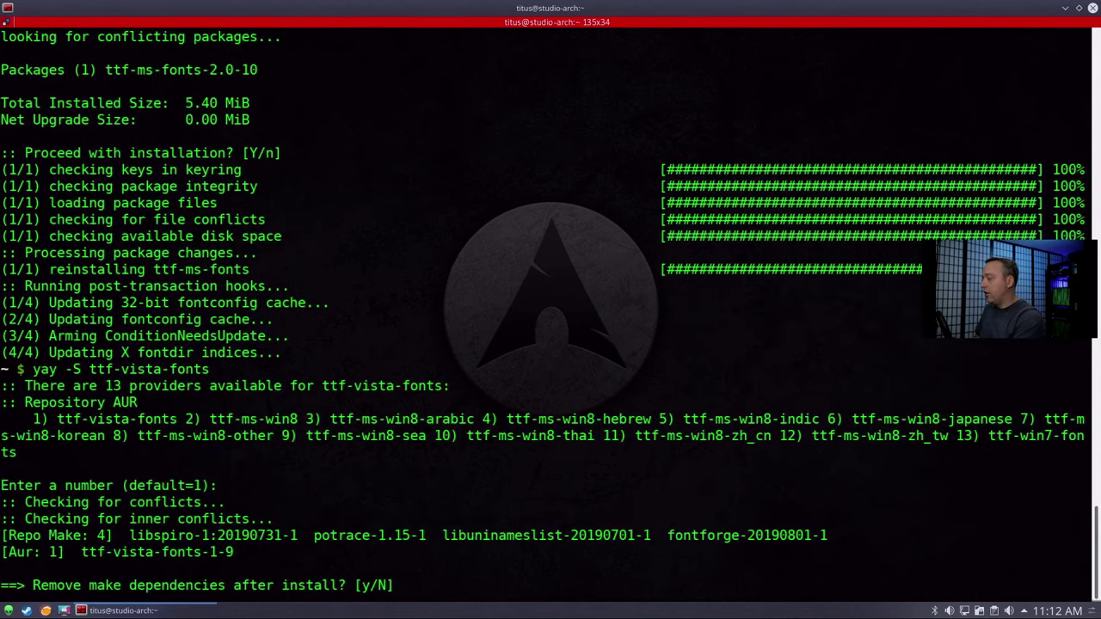
key("Return")
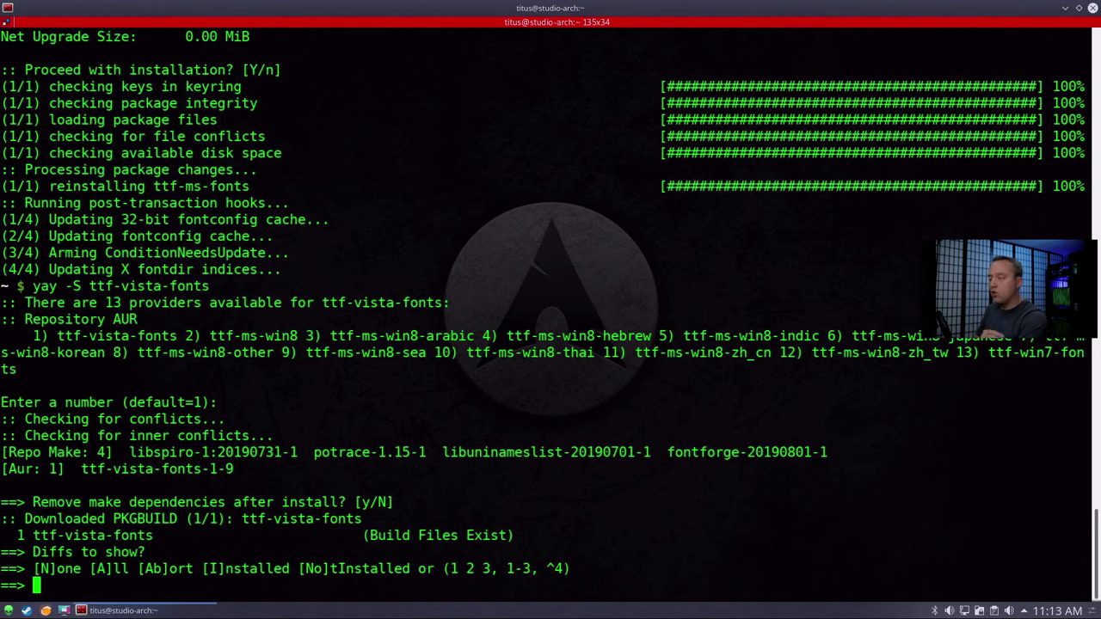
key("Return")
key("Return")
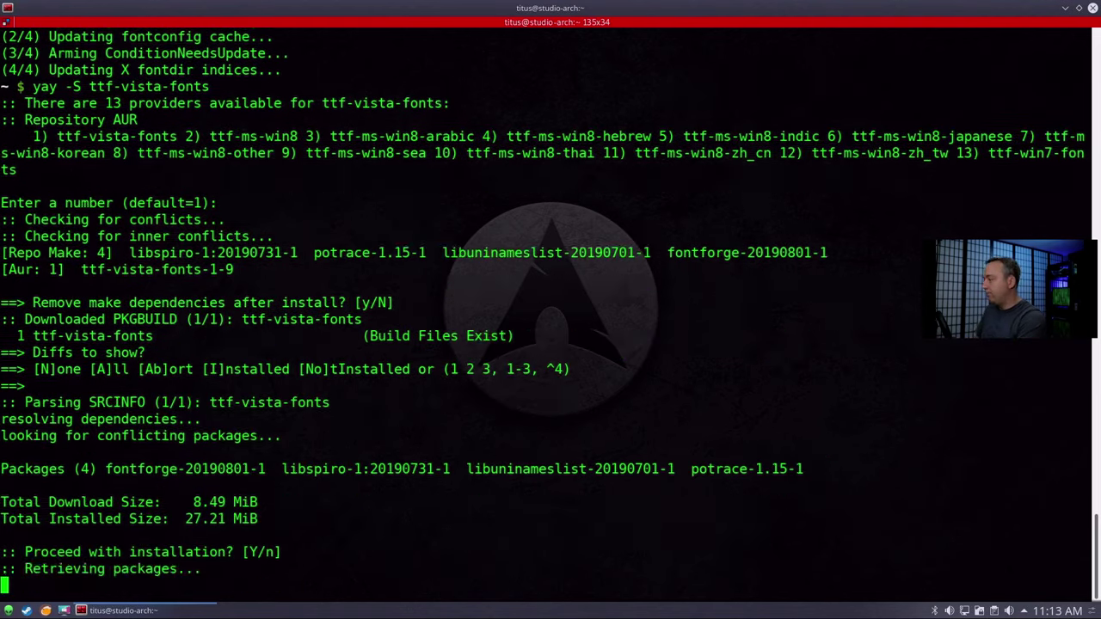
type("exit")
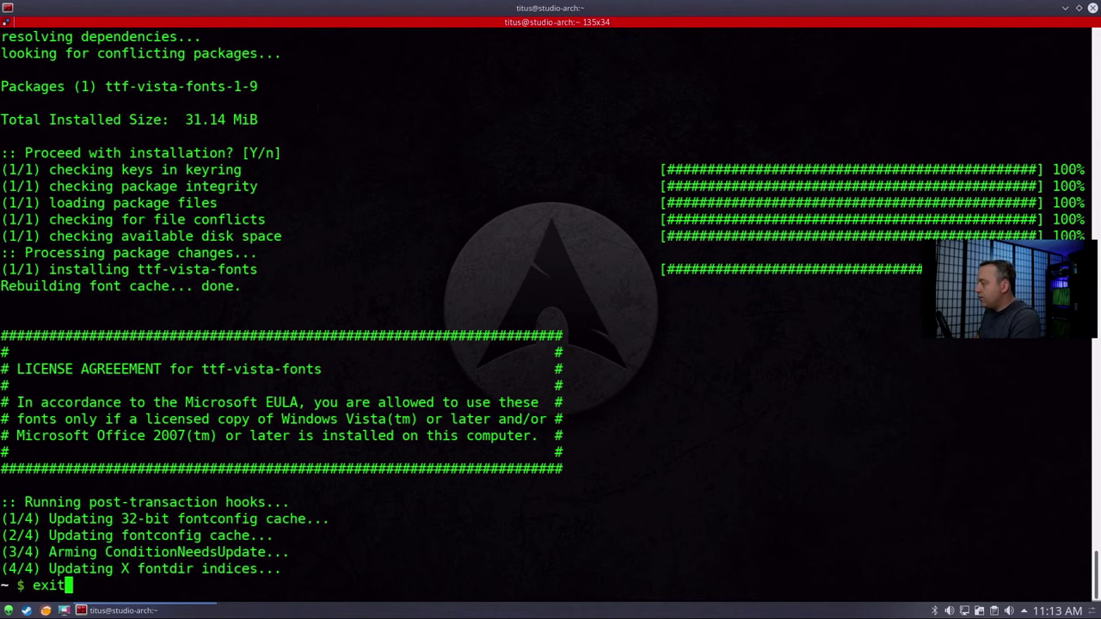
key("Return")
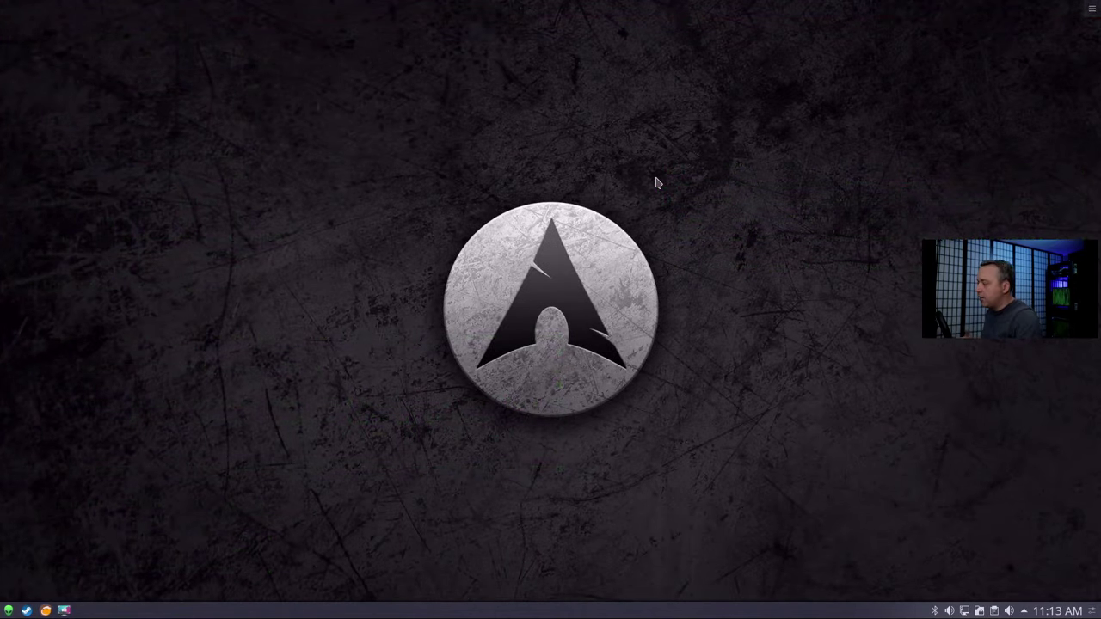
- Start a new LibreOffice Writer document from the application launcher
left_click(8, 611)
mouse_move(92, 507)
left_click(228, 585)
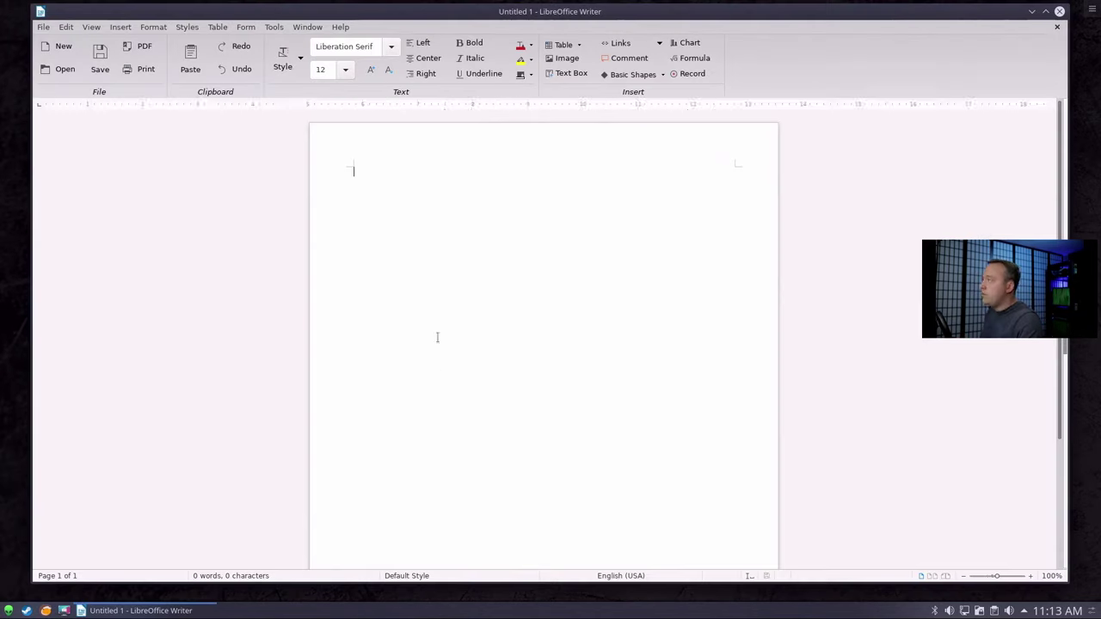
- Set the document font to Calibri from the font name list
left_click(392, 50)
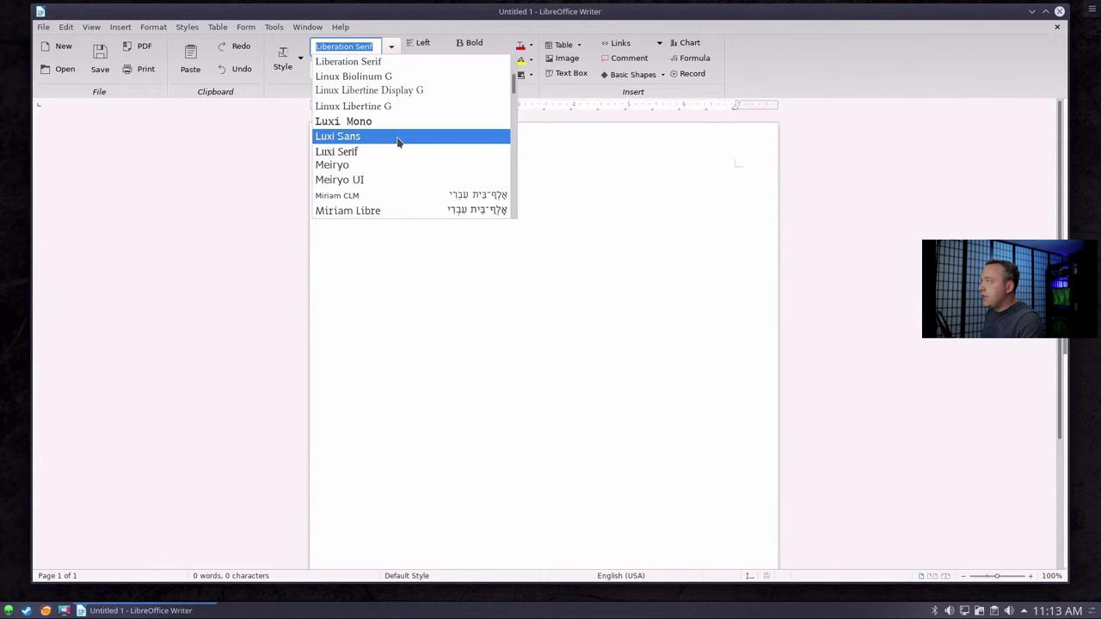
scroll(400, 143, "up", 4)
scroll(400, 138, "up", 6)
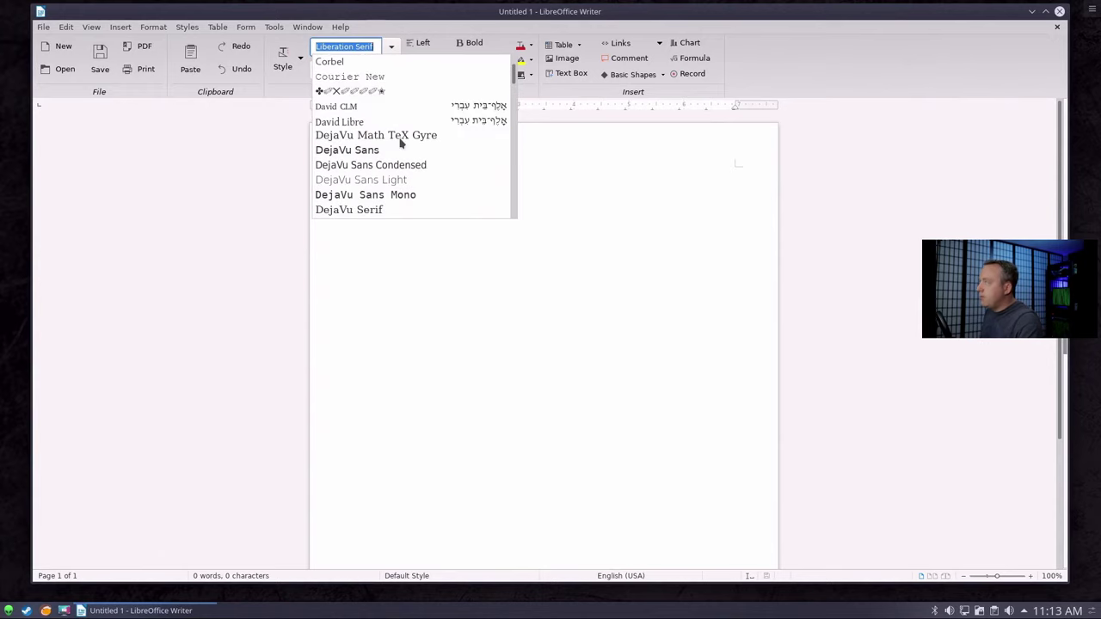
scroll(398, 129, "up", 4)
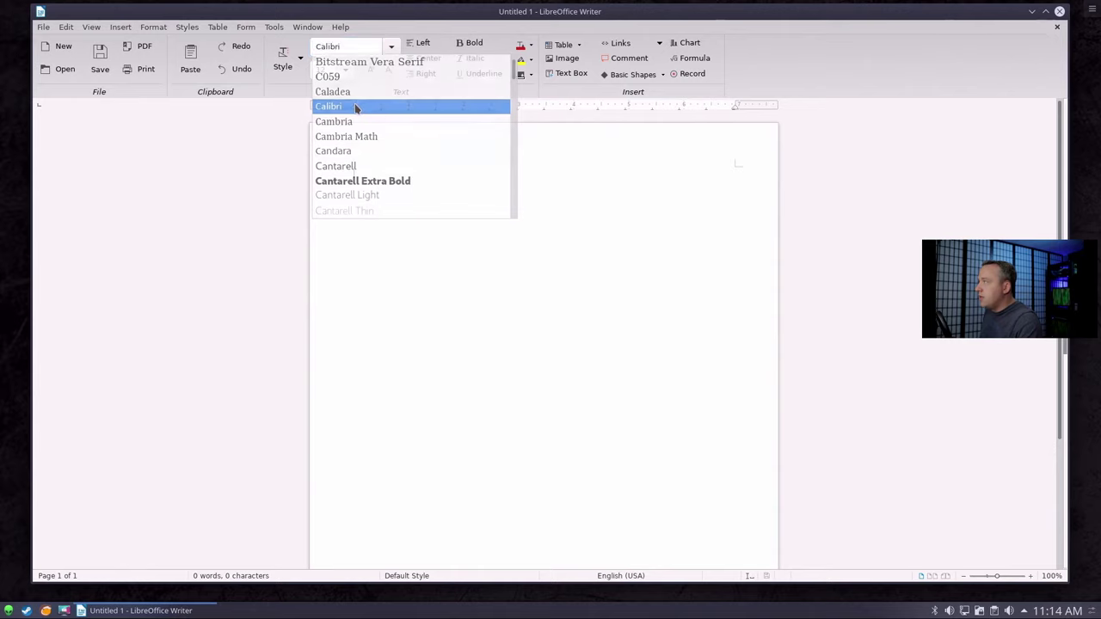
left_click(378, 106)
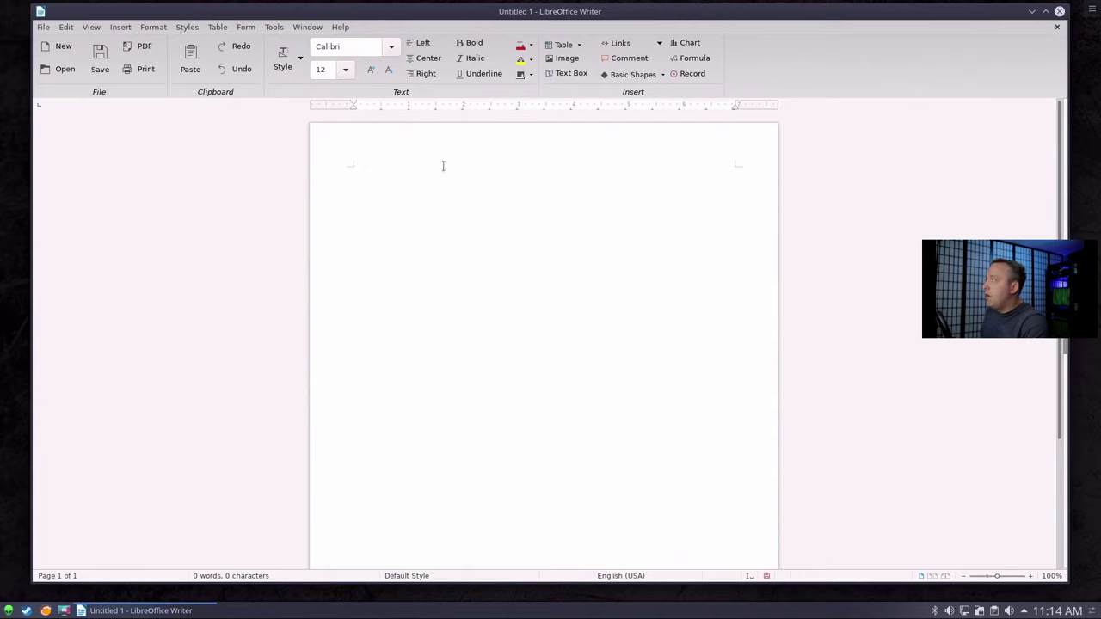
- Set Calibri as the Default font in Writer's Western basic fonts options
left_click(274, 26)
left_click(298, 333)
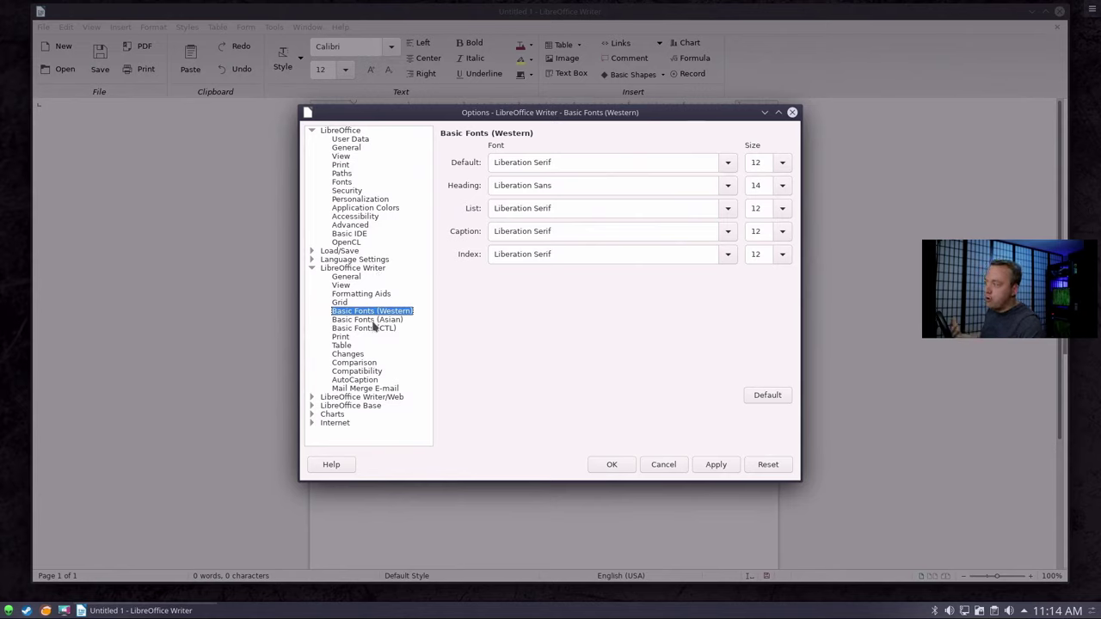
left_click(373, 320)
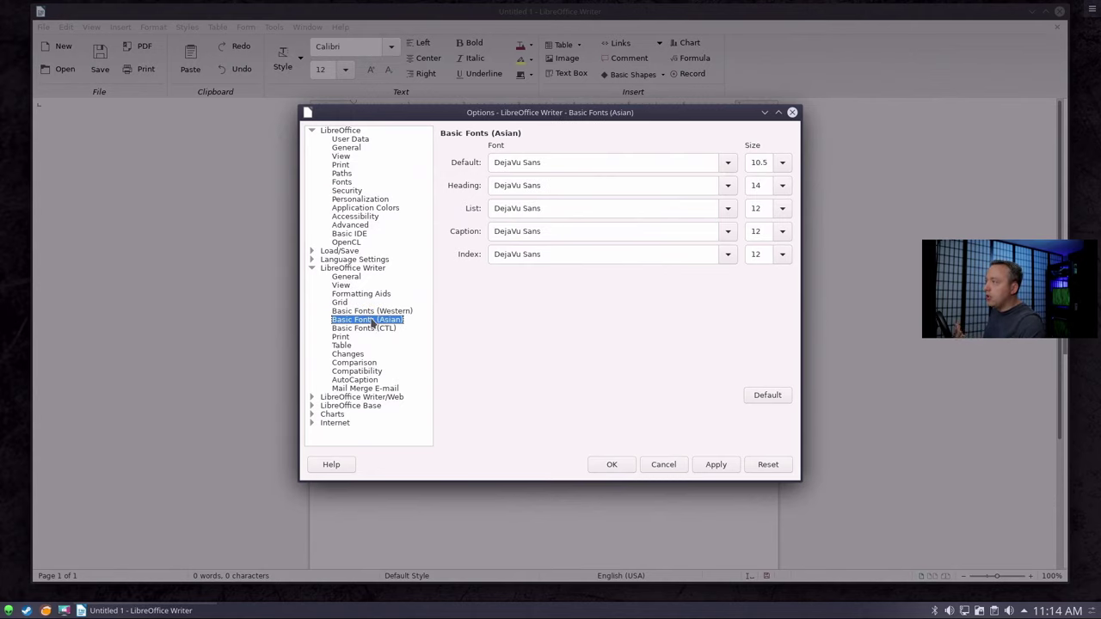
left_click(371, 313)
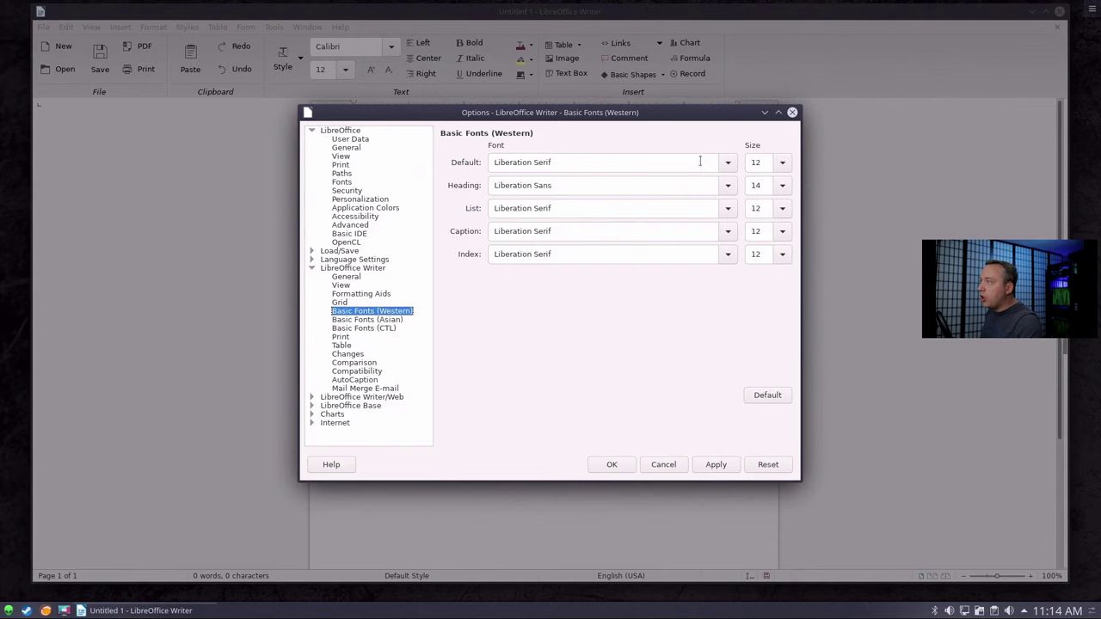
left_click(727, 163)
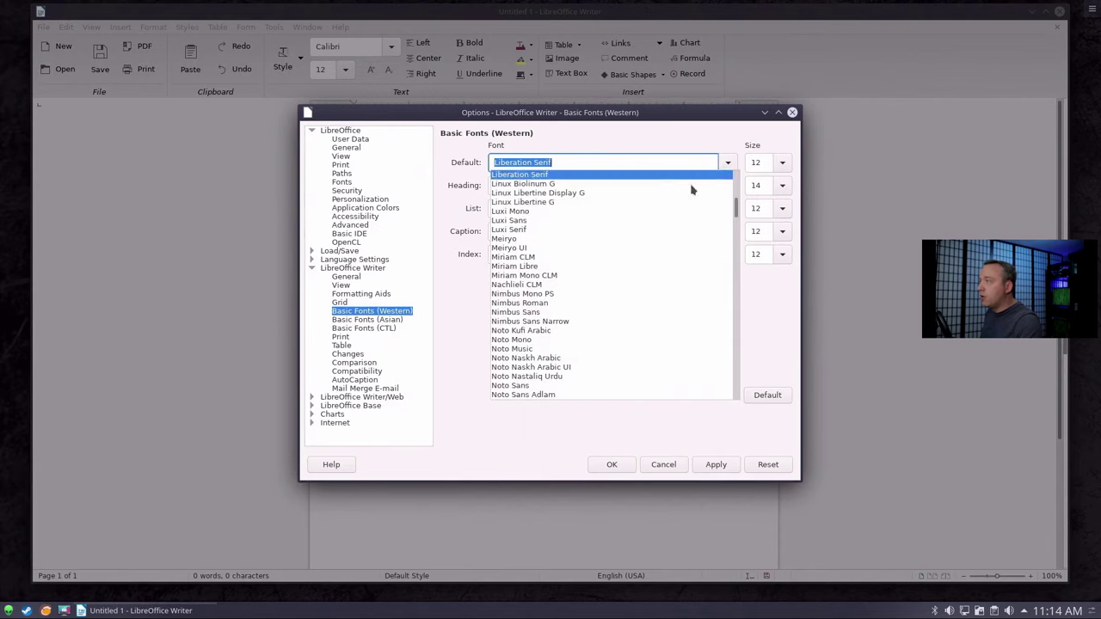
scroll(672, 237, "up", 10)
scroll(672, 237, "up", 5)
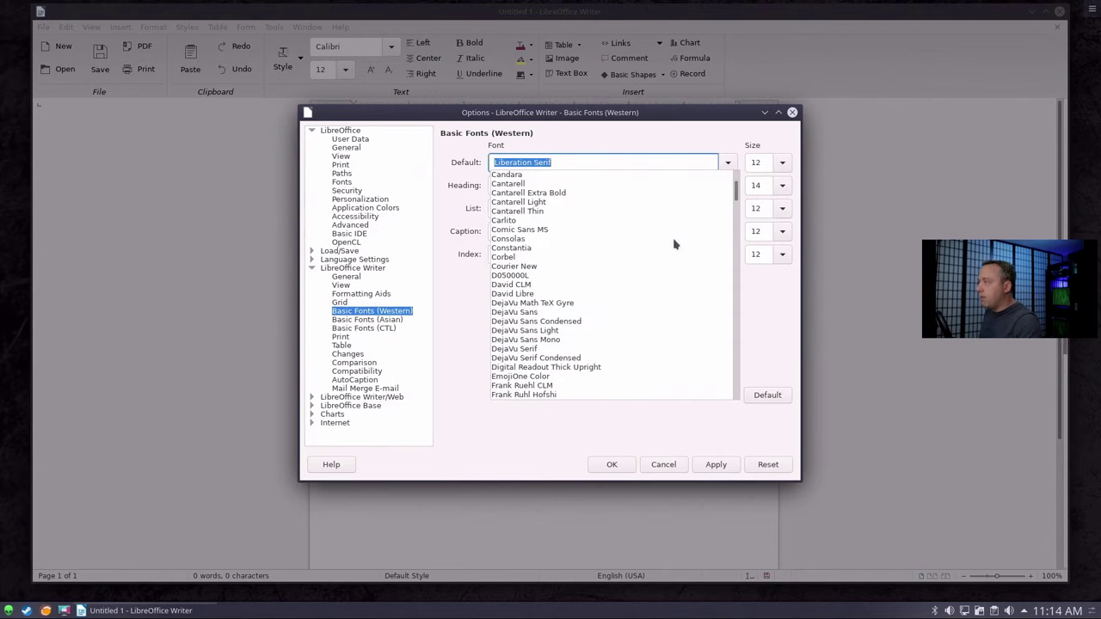
left_click(559, 177)
key("Return")
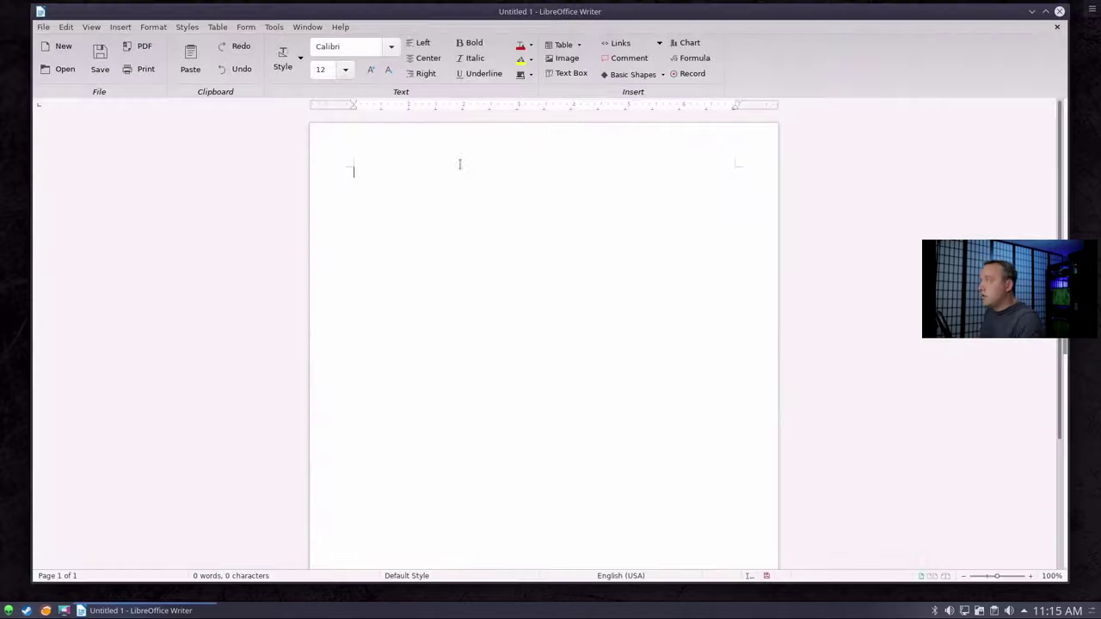
- Reopen Options to confirm the Calibri font defaults, then close Writer
left_click(274, 27)
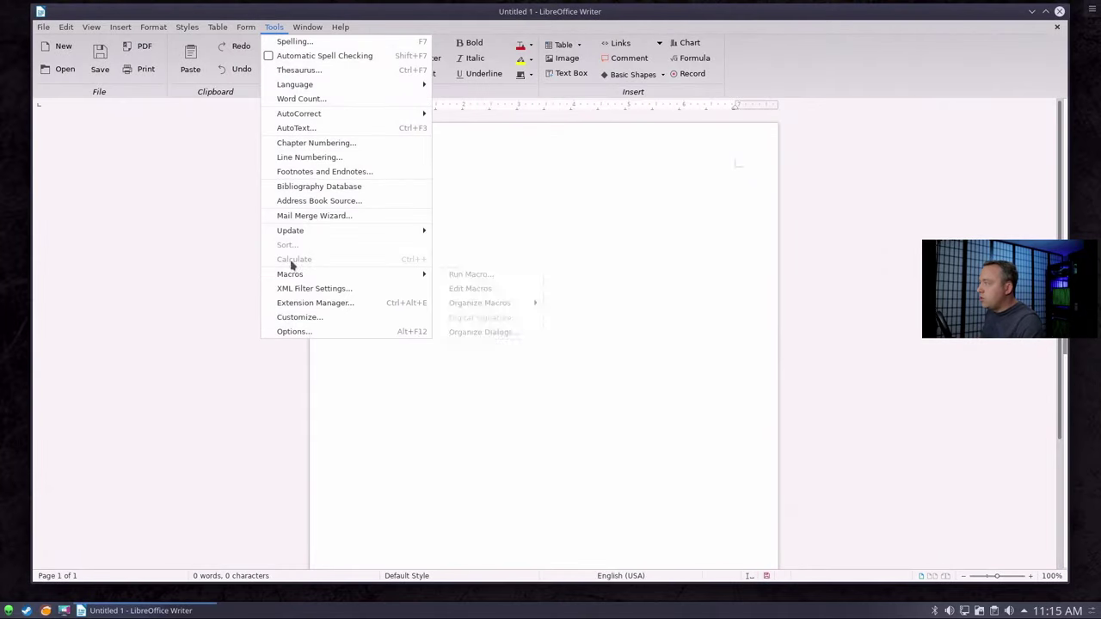
left_click(318, 331)
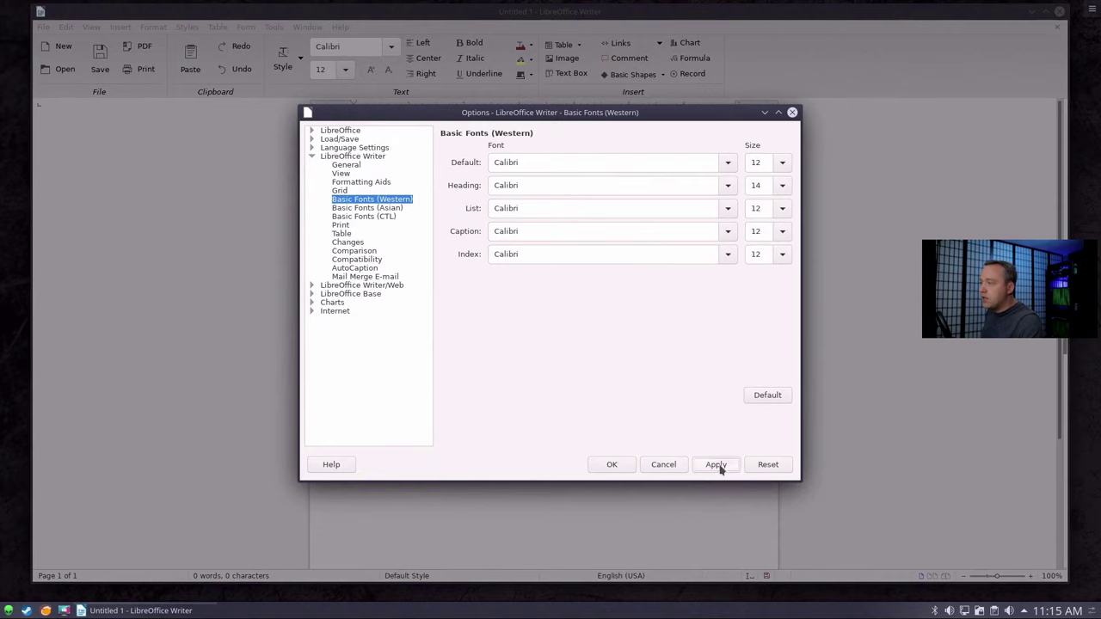
left_click(611, 465)
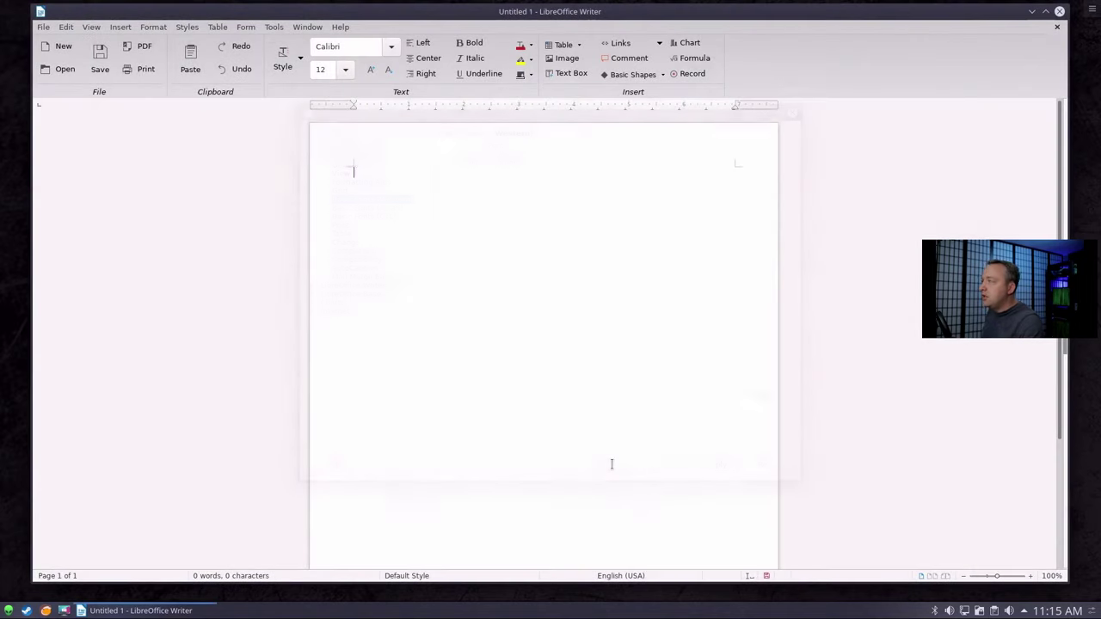
left_click(1060, 11)
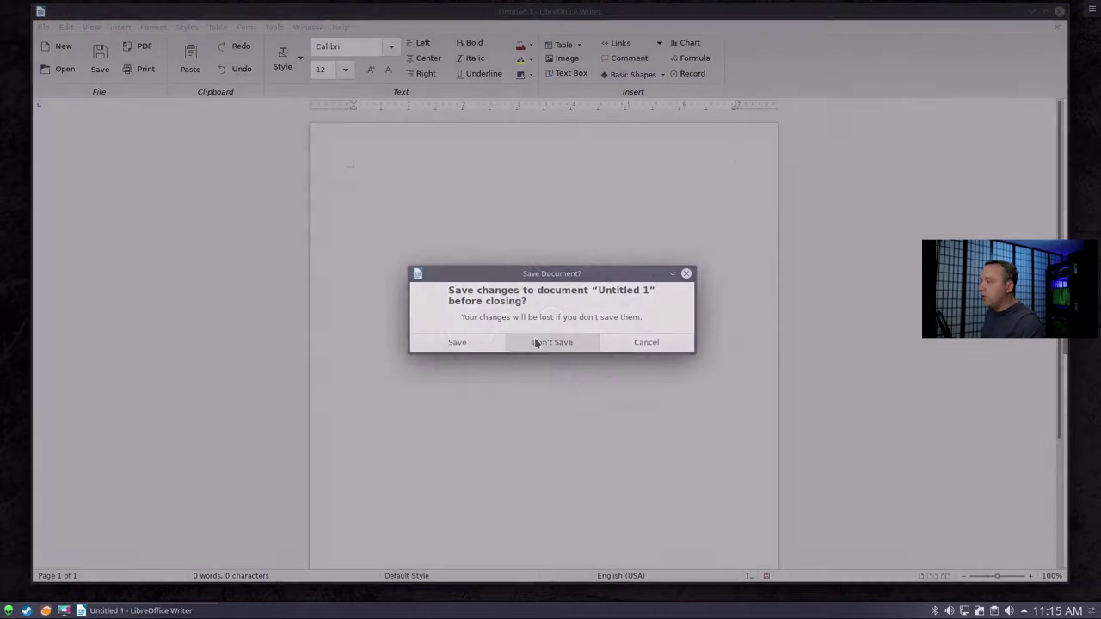
- Discard the untitled document and relaunch LibreOffice Writer from the Office menu
left_click(536, 341)
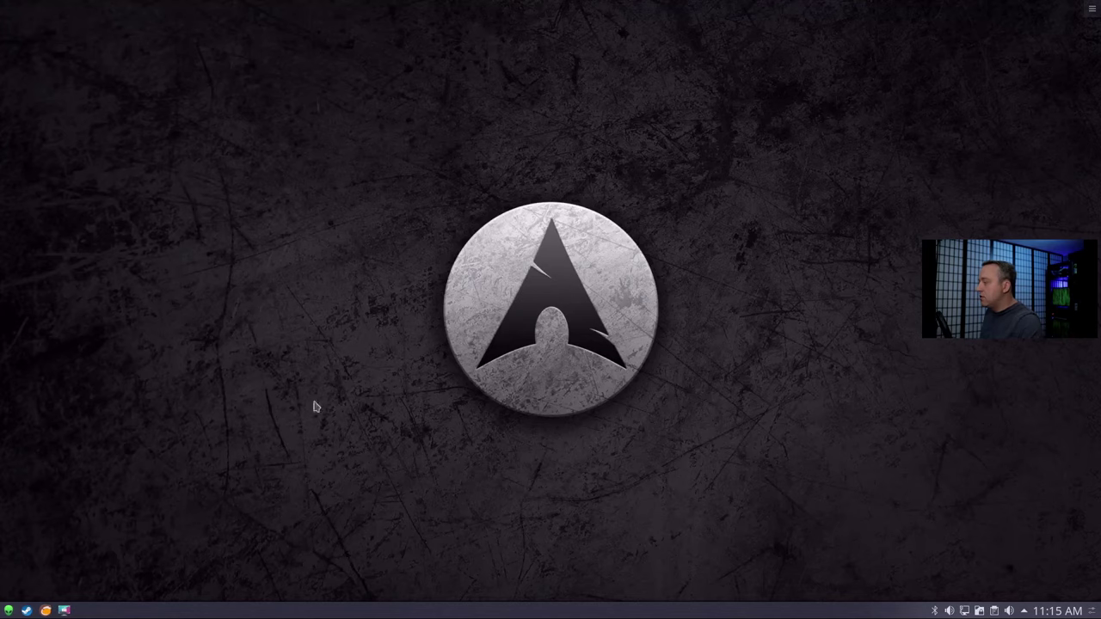
left_click(7, 610)
mouse_move(92, 499)
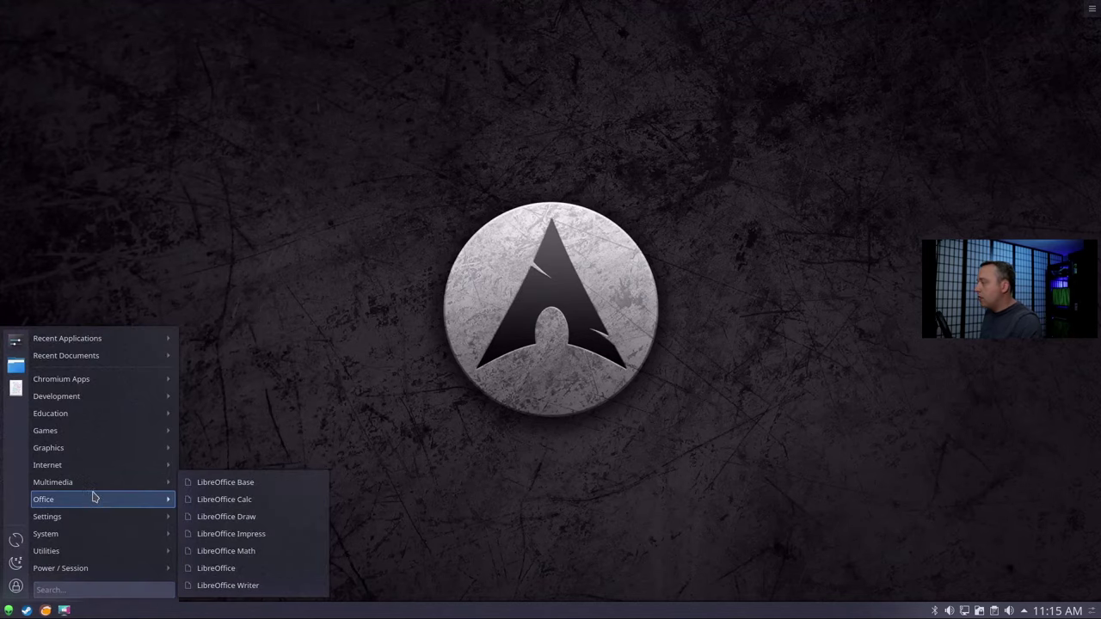
left_click(249, 586)
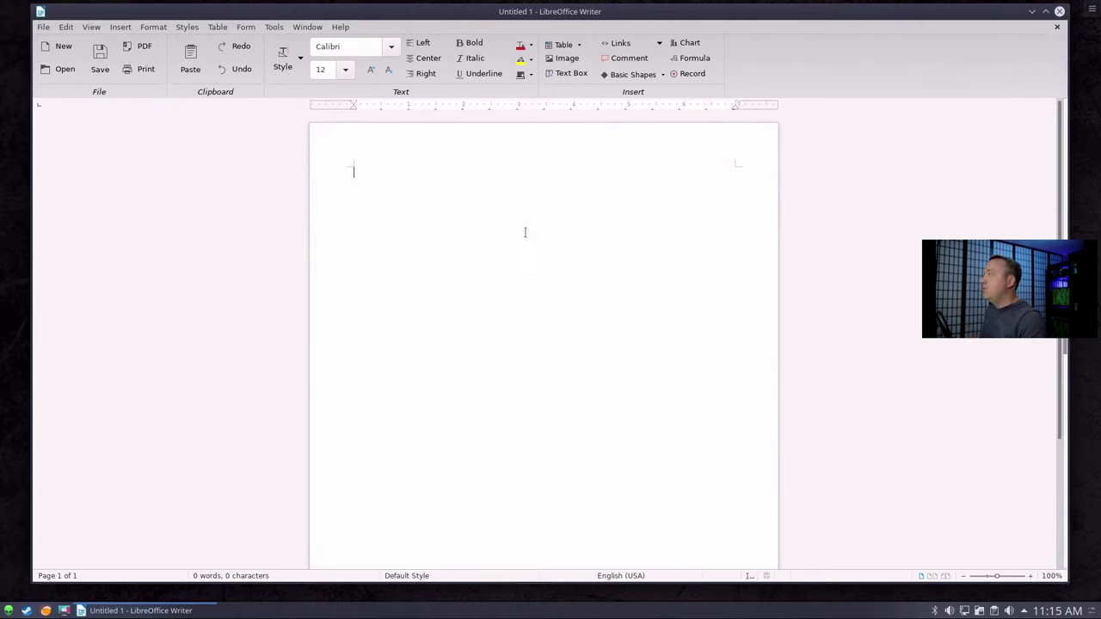
- Set Load/Save 'Always save as' to Word 2007-2019 (*.docx) and apply it
left_click(276, 27)
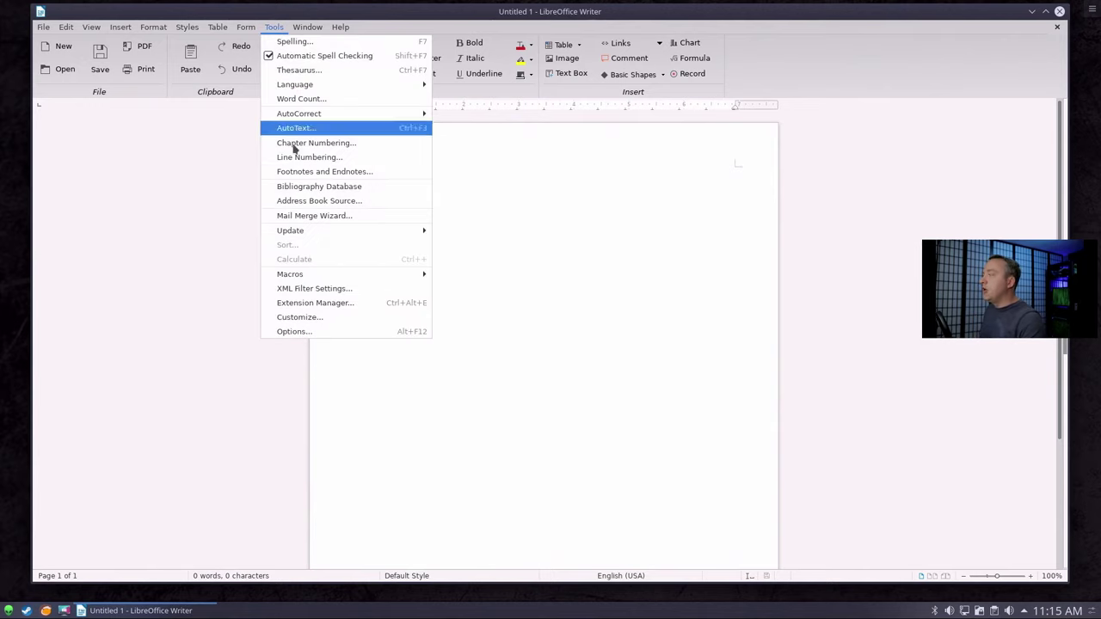
left_click(312, 332)
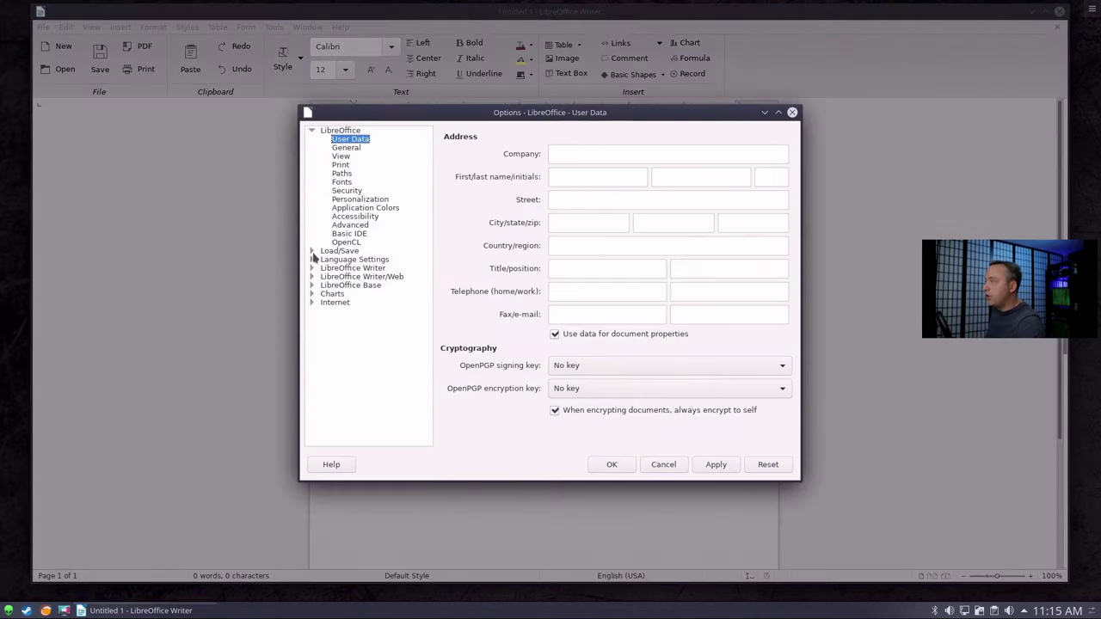
left_click(348, 259)
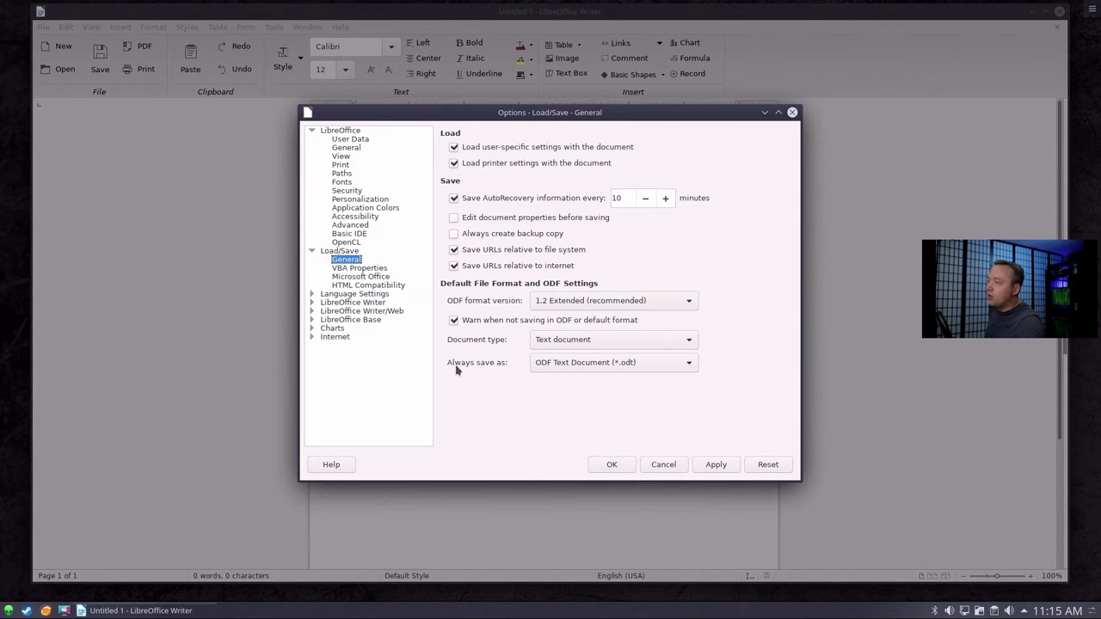
left_click(588, 364)
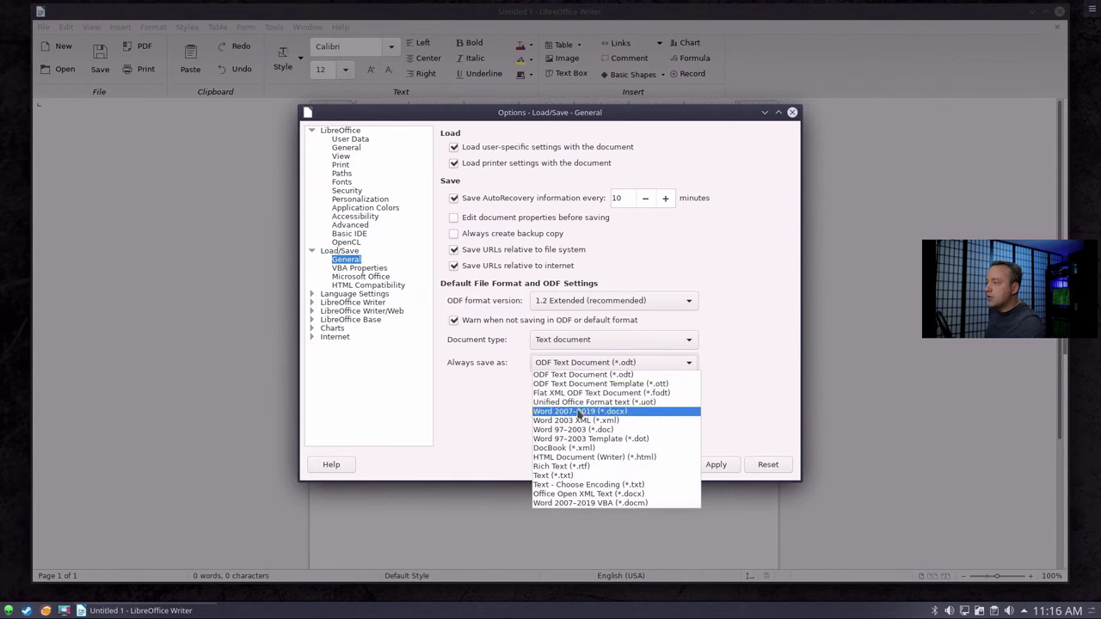
left_click(581, 412)
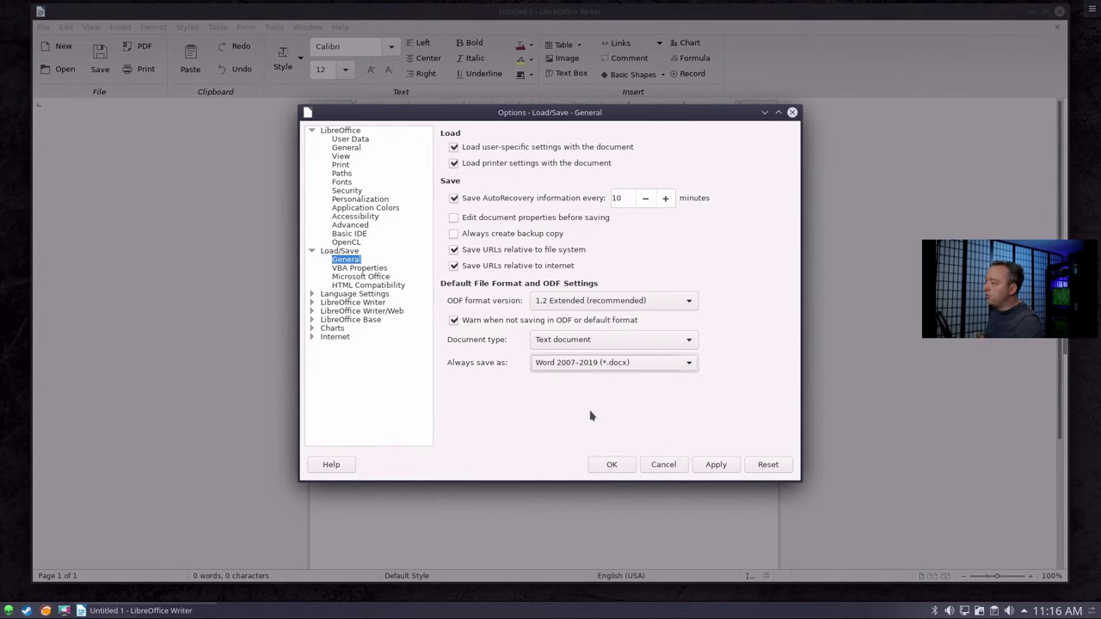
left_click(727, 469)
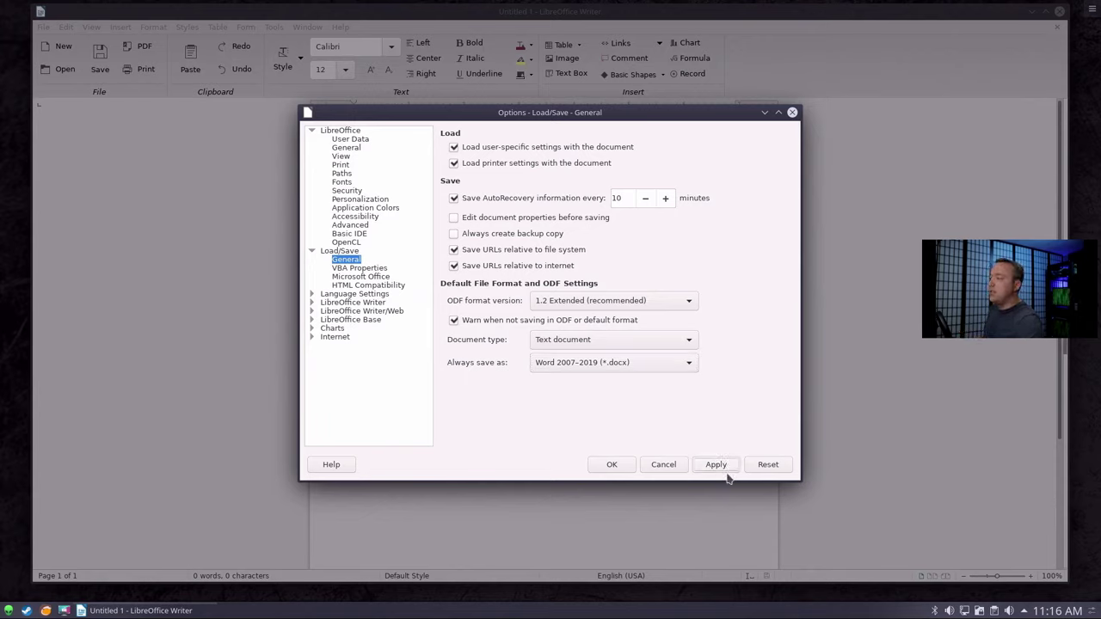
left_click(611, 463)
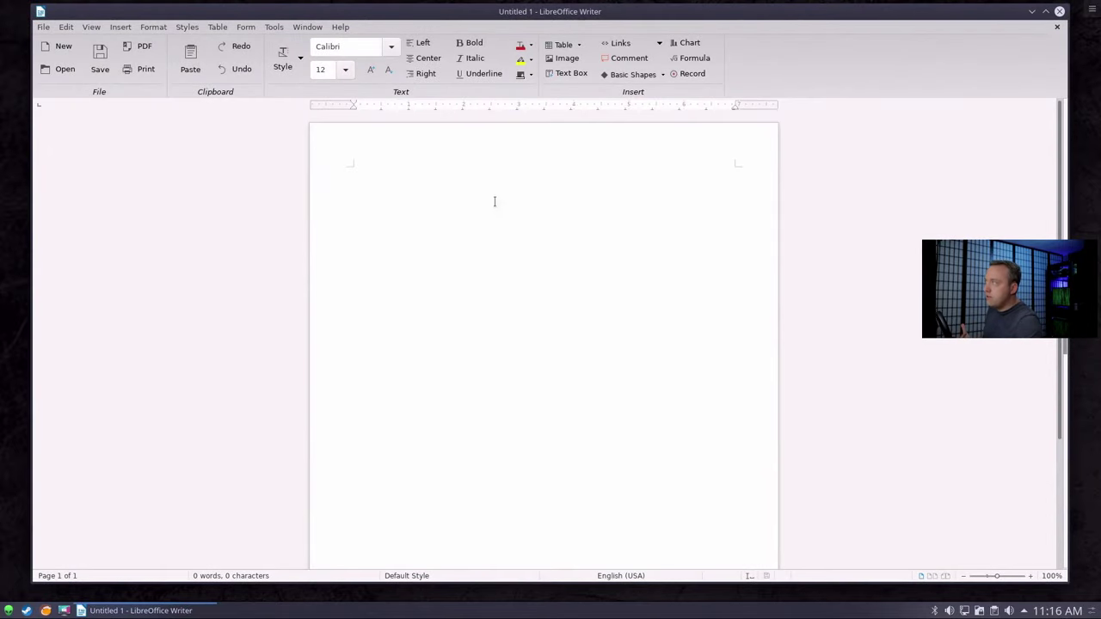
- Type 'asdfasdfasdf' and save it as Untitled 1.docx in Documents
type("asdfasdfasdf")
left_click(100, 62)
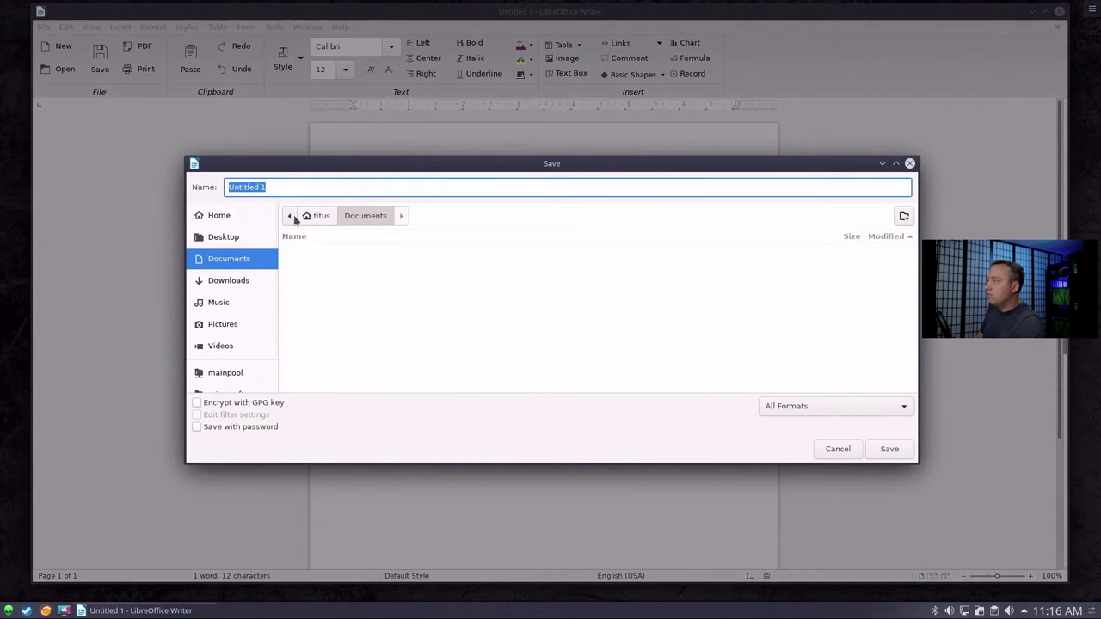
left_click(900, 454)
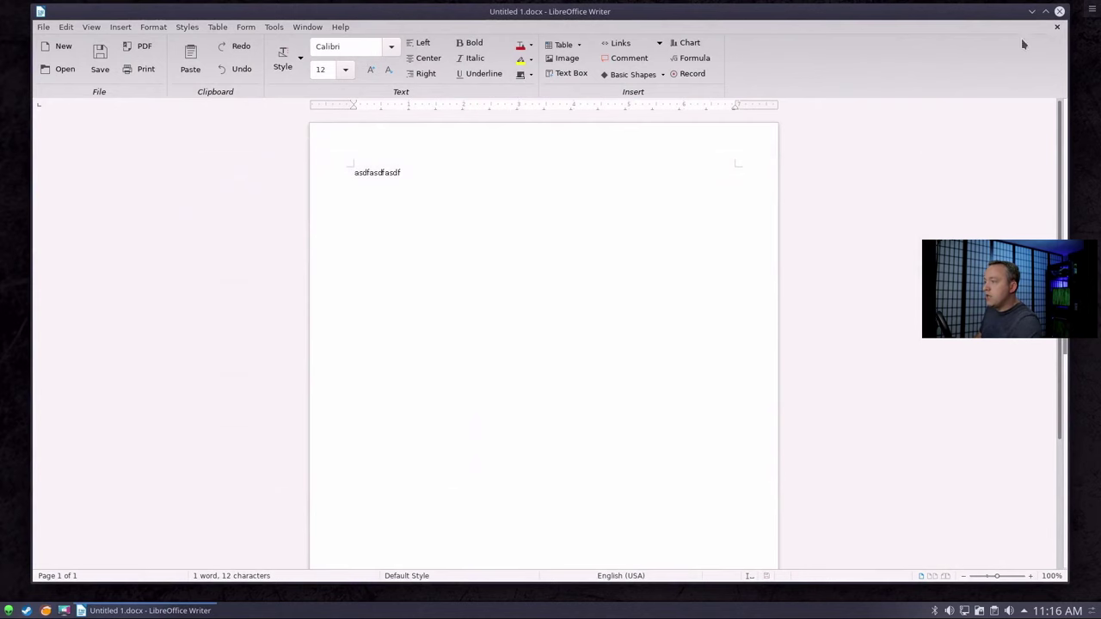
- Close Writer and browse to Documents in Dolphin to find Untitled 1.docx
left_click(1059, 11)
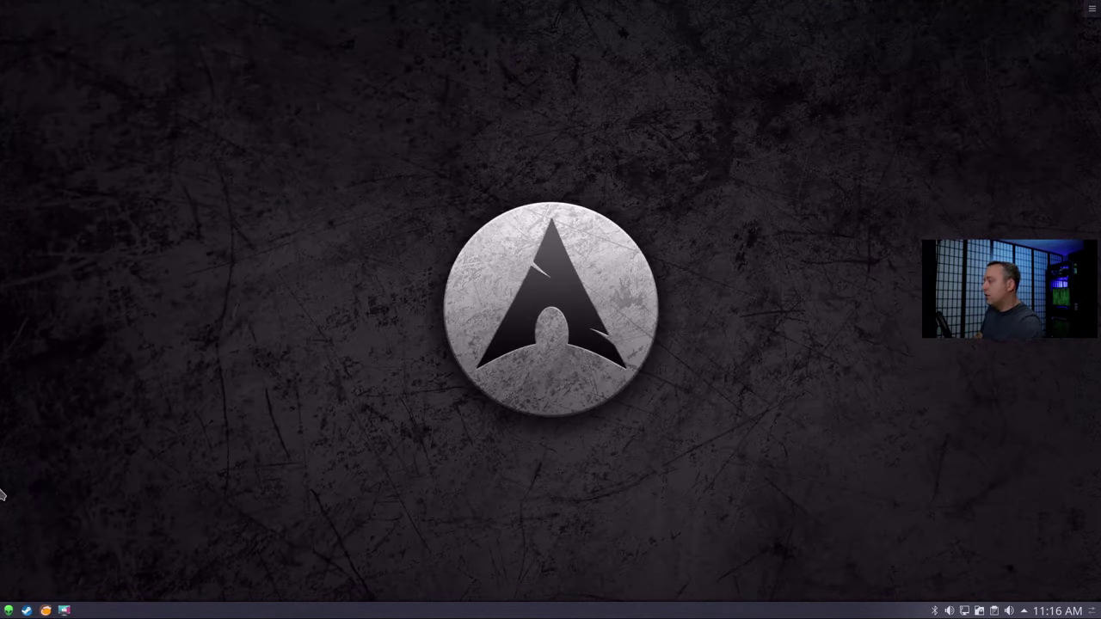
key("super+e")
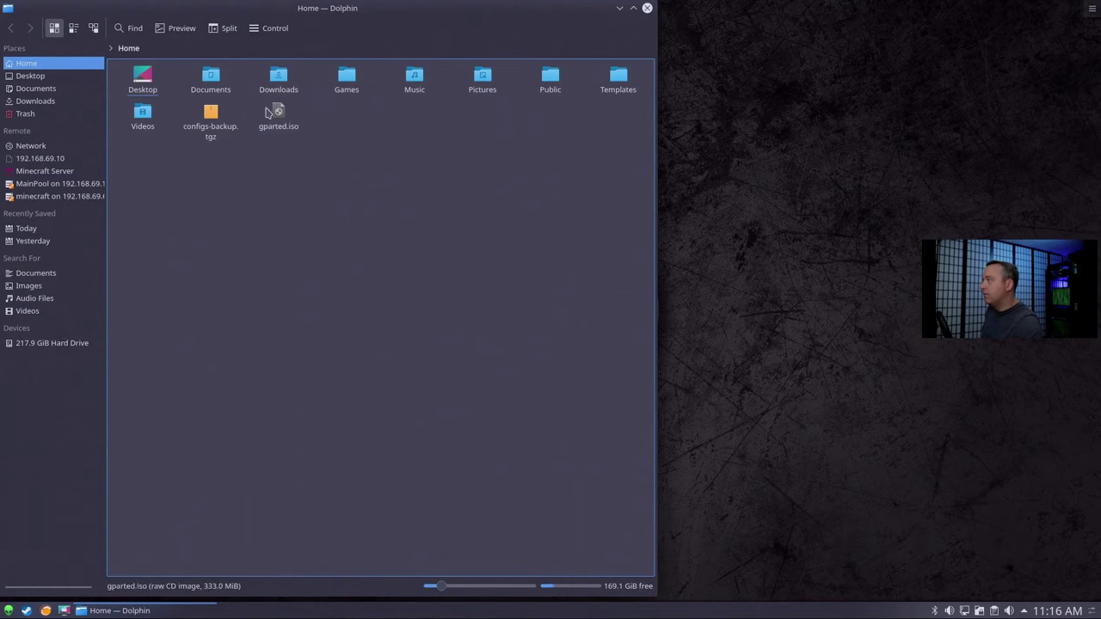
left_click(35, 89)
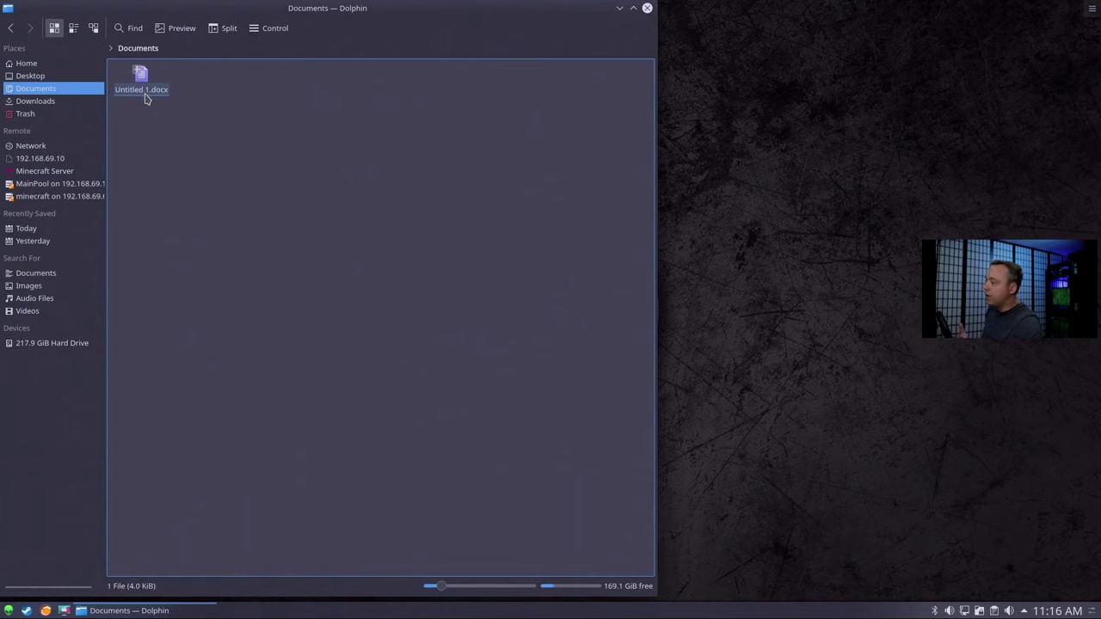